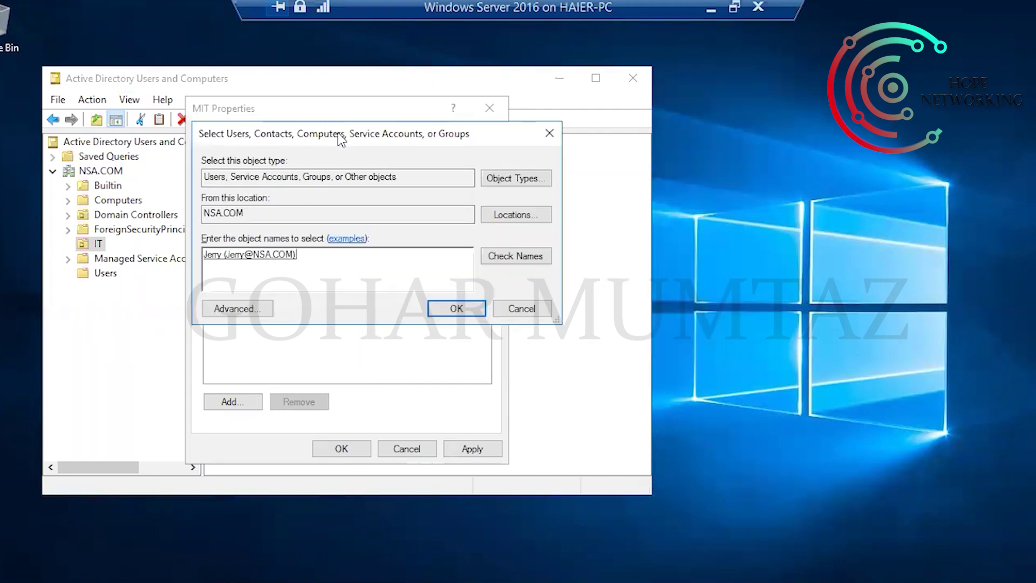
# Add the already resolved user account to the MIT group's members and save the group's properties.
pyautogui.moveTo(338, 134); pyautogui.dragTo(512, 188)
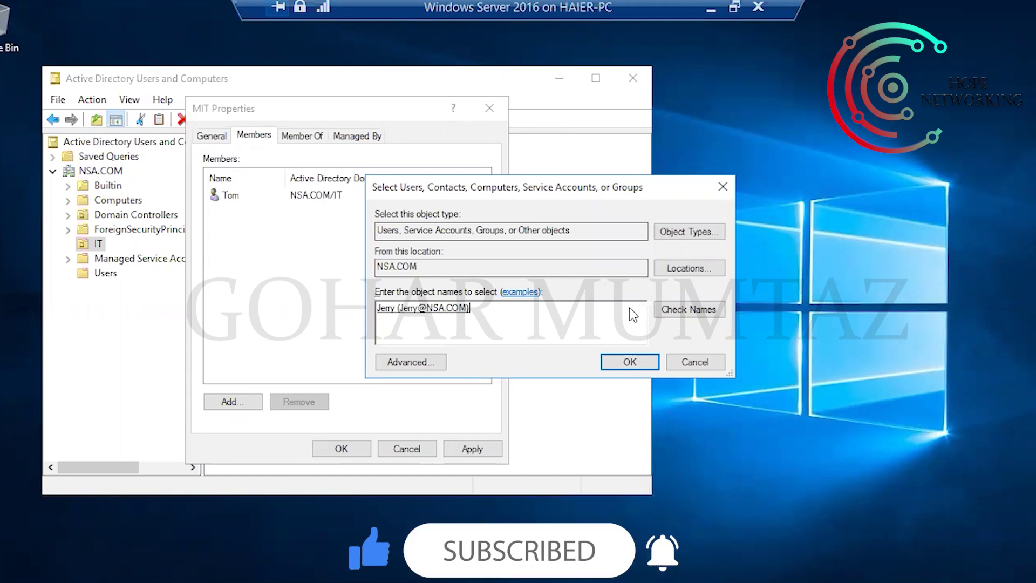
pyautogui.click(629, 362)
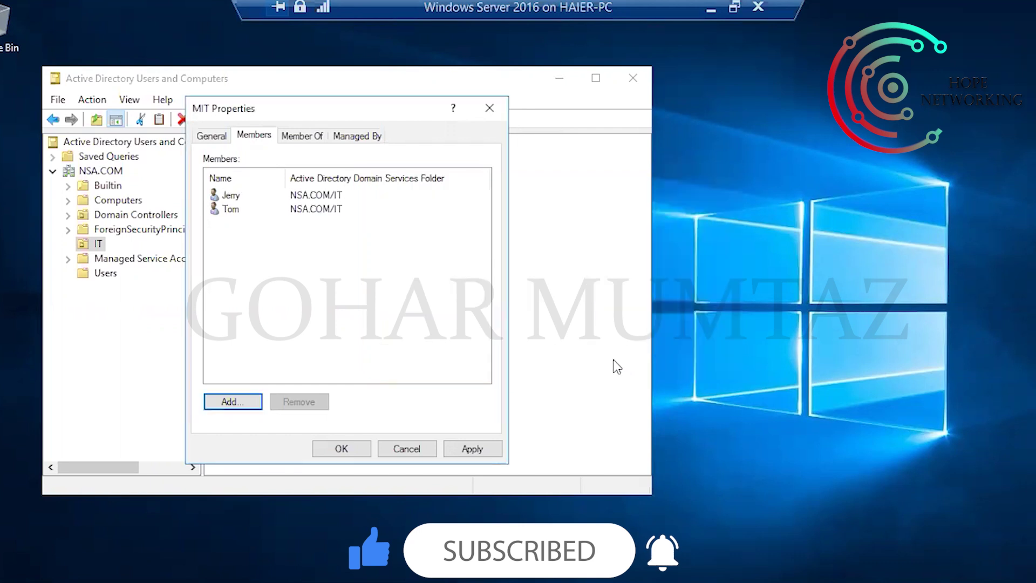
pyautogui.click(488, 448)
pyautogui.click(336, 448)
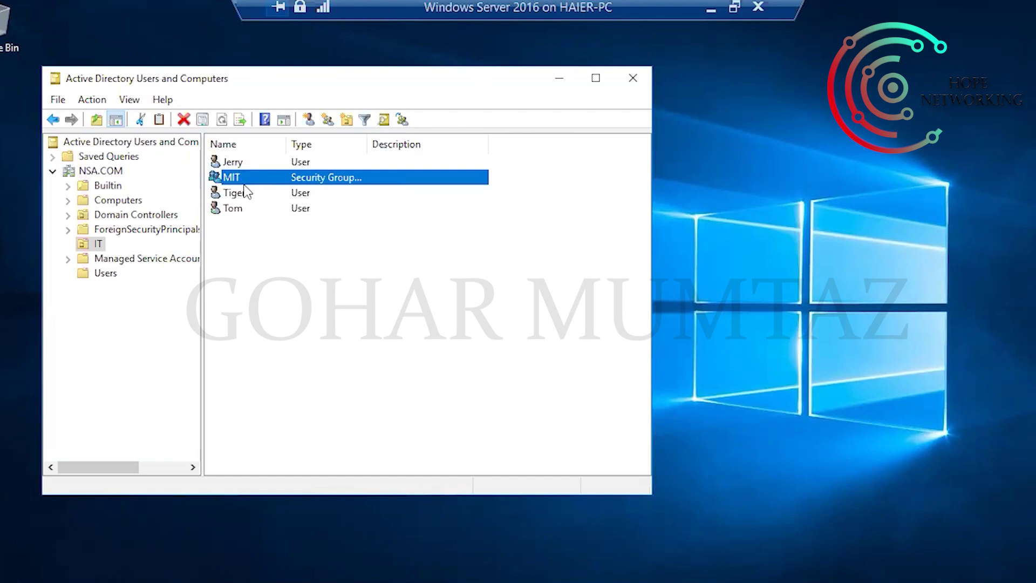
# Check the group memberships of the last user account listed in the IT organizational unit, including its MIT entry.
pyautogui.click(234, 210)
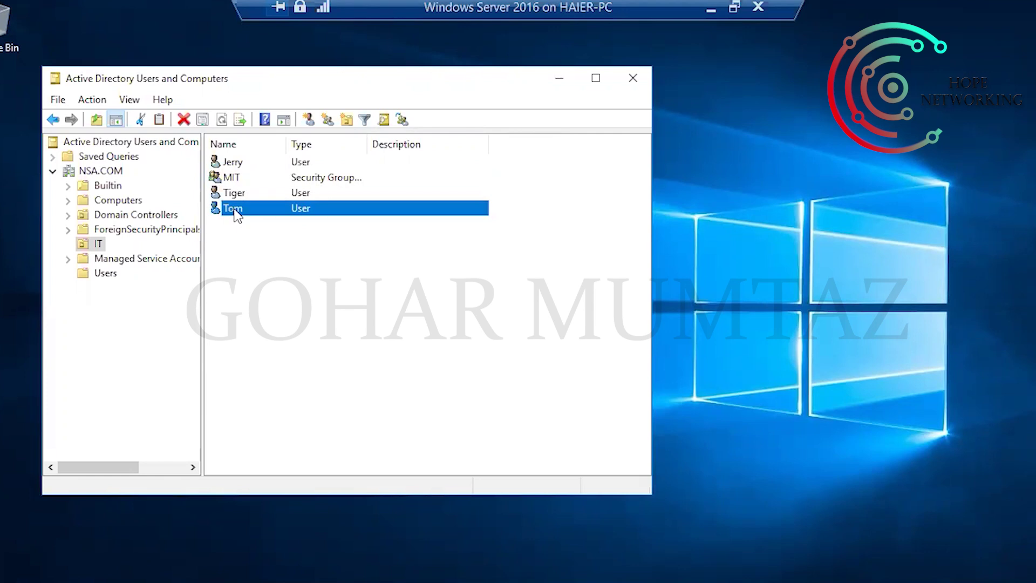
pyautogui.rightClick(234, 209)
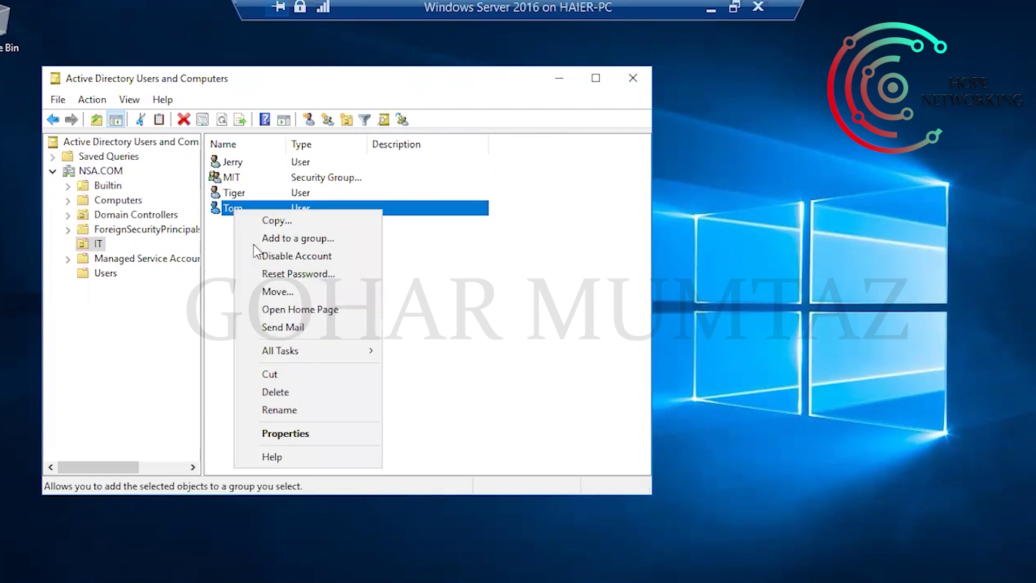
pyautogui.click(287, 436)
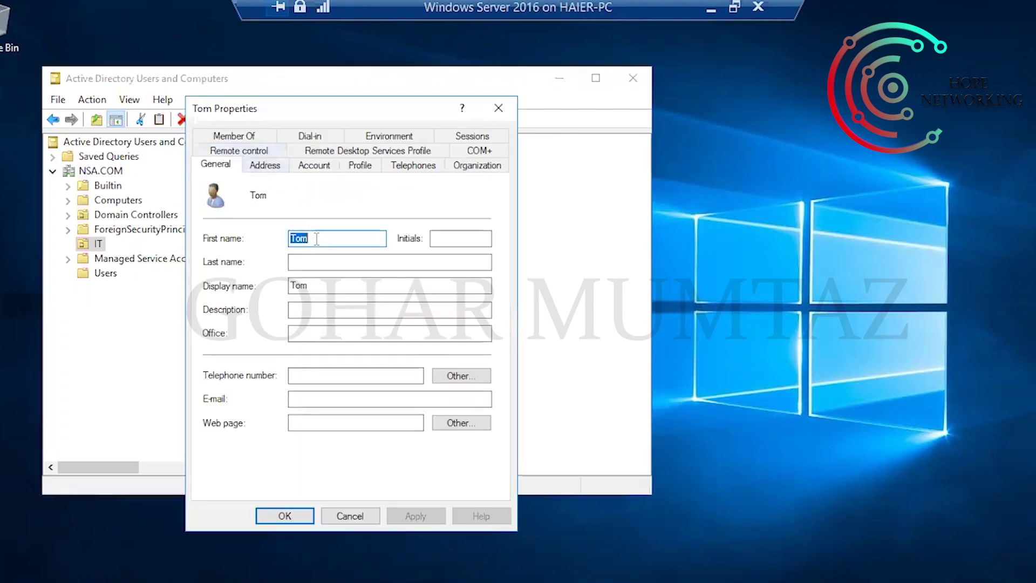
pyautogui.click(232, 137)
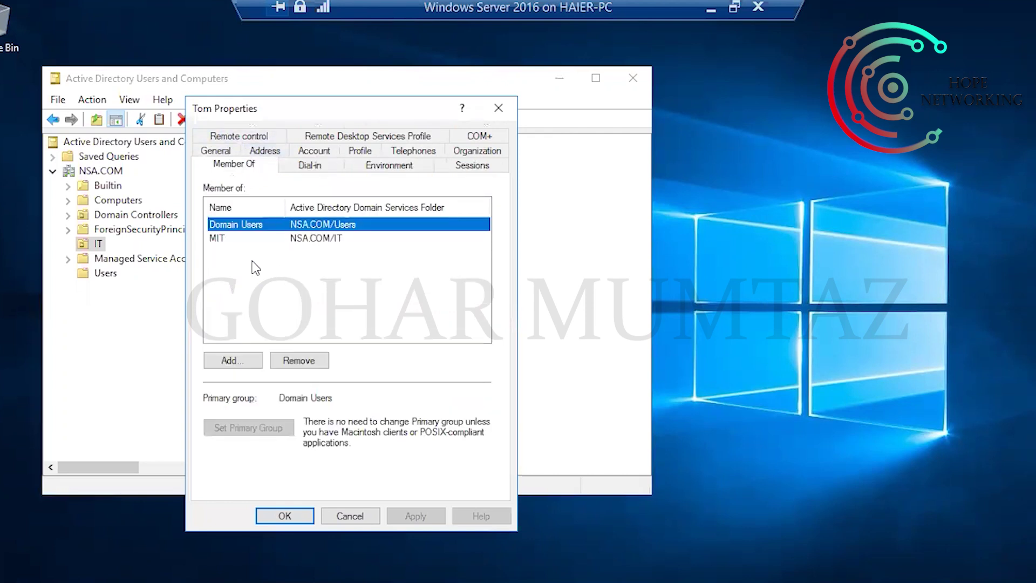
pyautogui.click(224, 238)
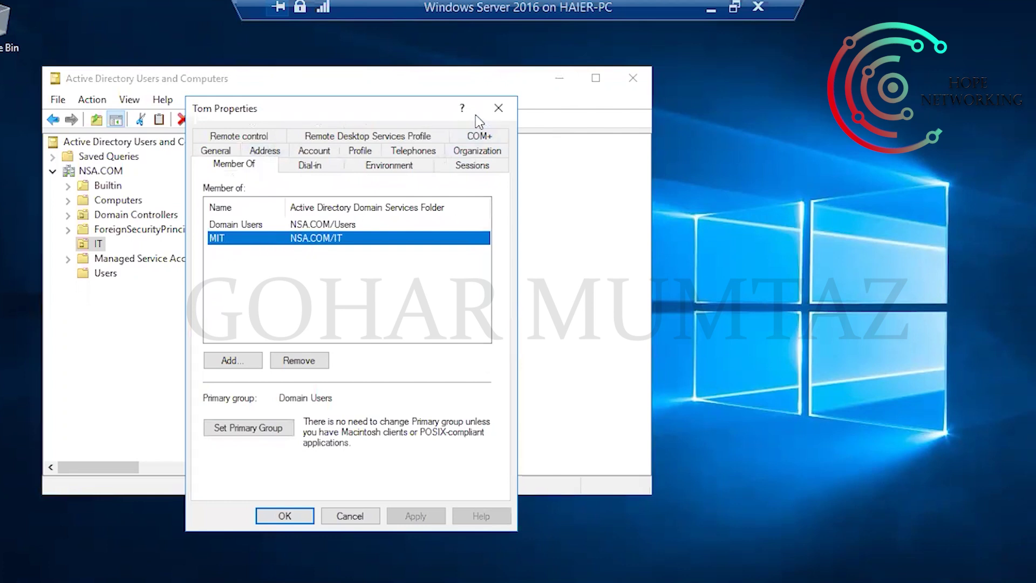
pyautogui.moveTo(474, 114); pyautogui.dragTo(476, 172)
pyautogui.click(516, 162)
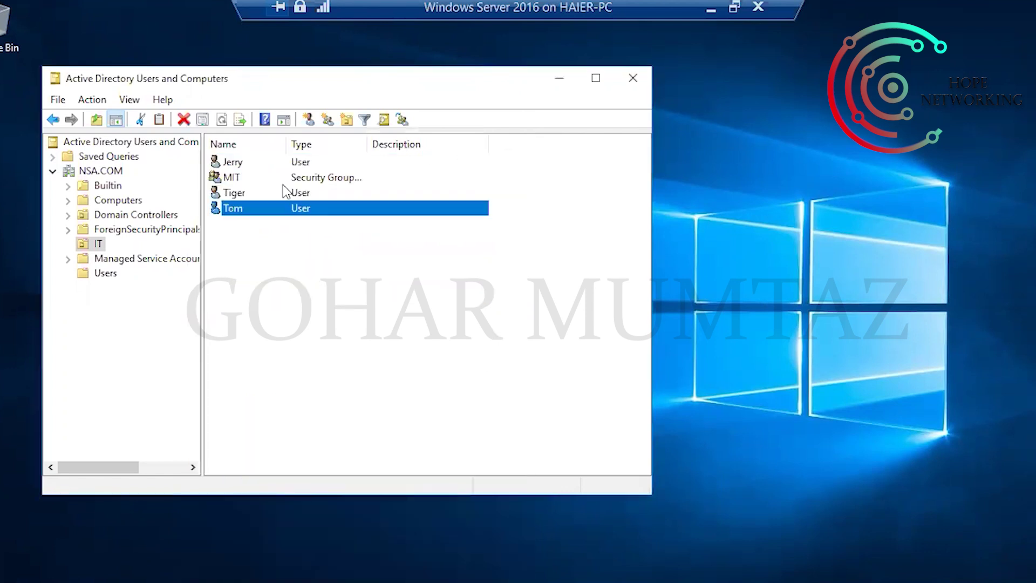
# Check the group memberships of the user account listed directly below the MIT group in IT.
pyautogui.click(232, 193)
pyautogui.rightClick(236, 191)
pyautogui.click(294, 414)
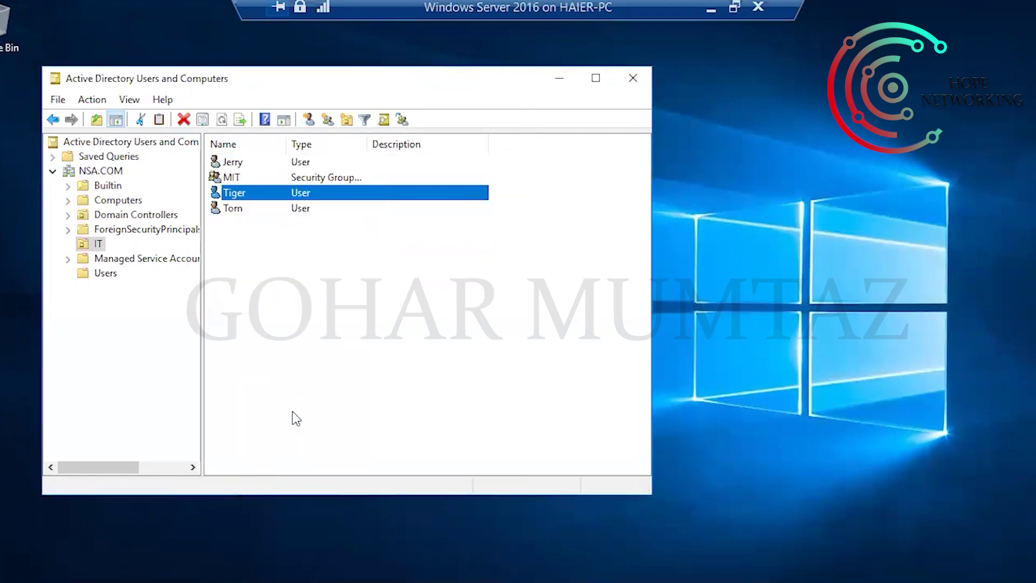
pyautogui.click(246, 197)
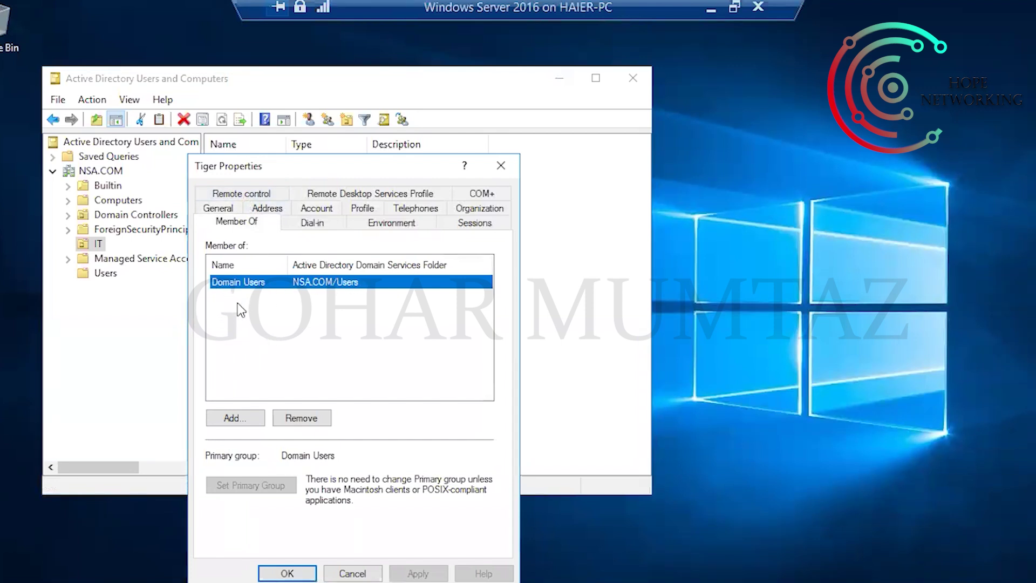
pyautogui.click(497, 169)
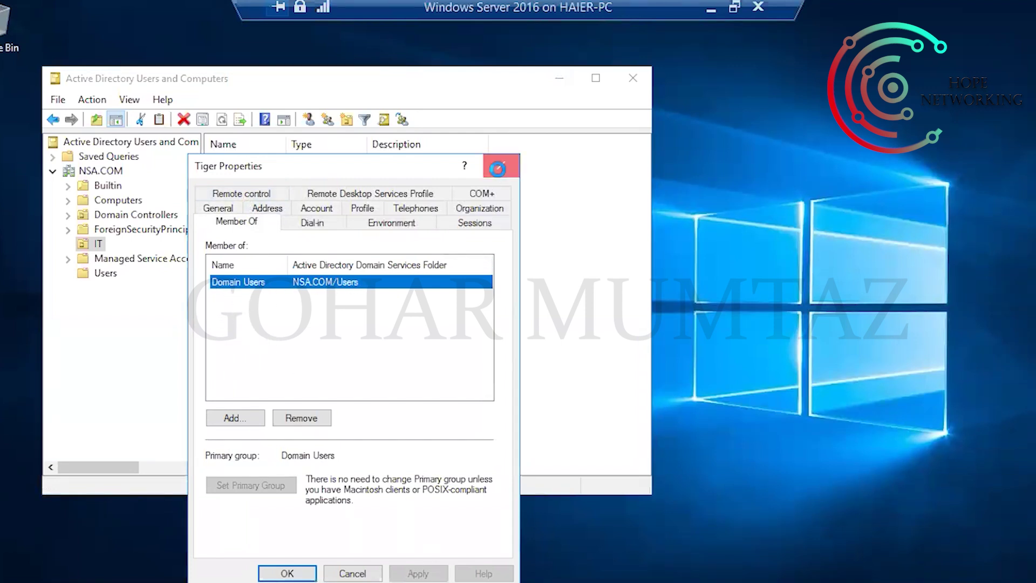
# Check the group memberships of the first user account listed in the IT organizational unit.
pyautogui.rightClick(226, 160)
pyautogui.click(291, 386)
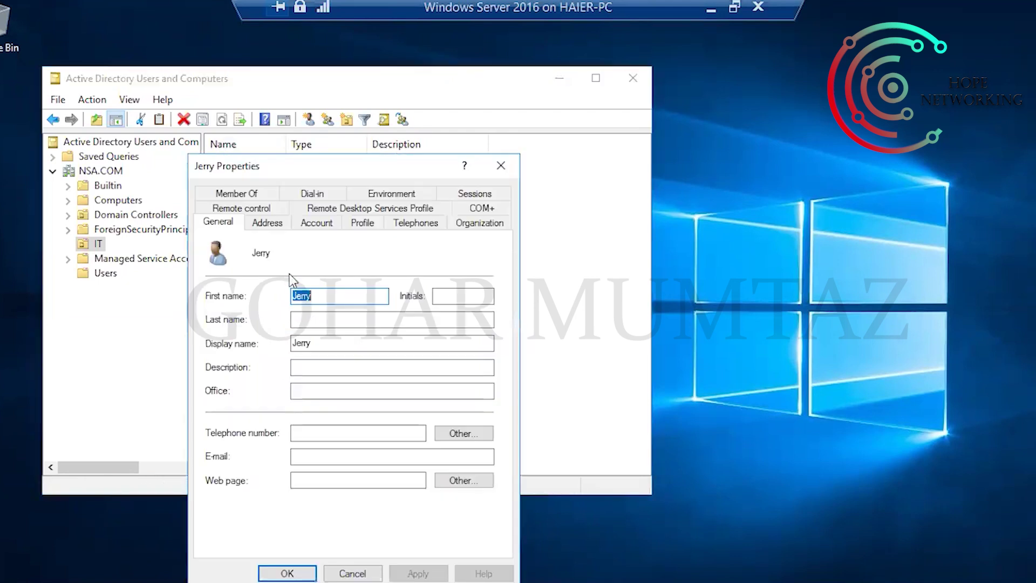
pyautogui.click(239, 194)
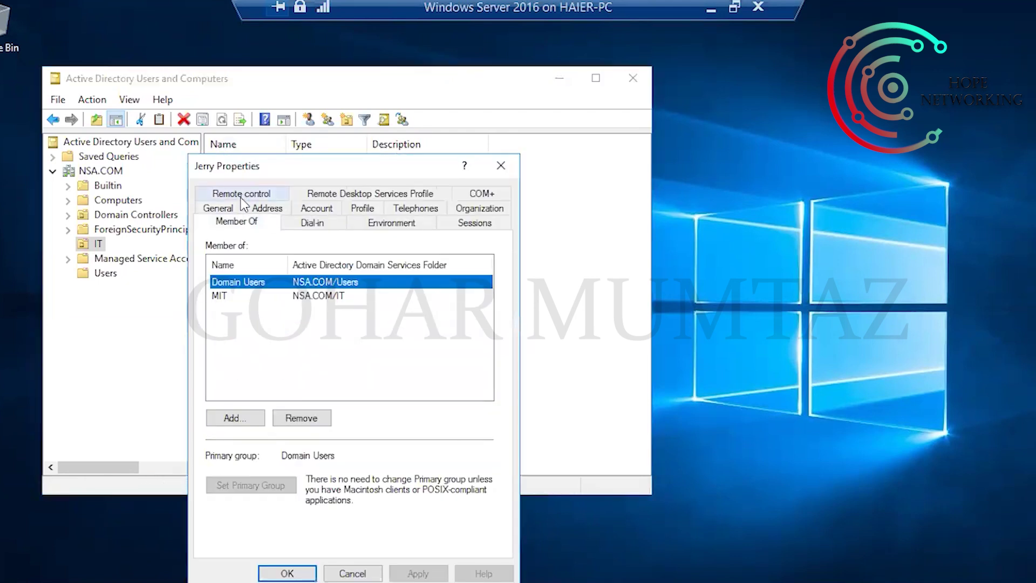
pyautogui.click(218, 296)
pyautogui.click(500, 165)
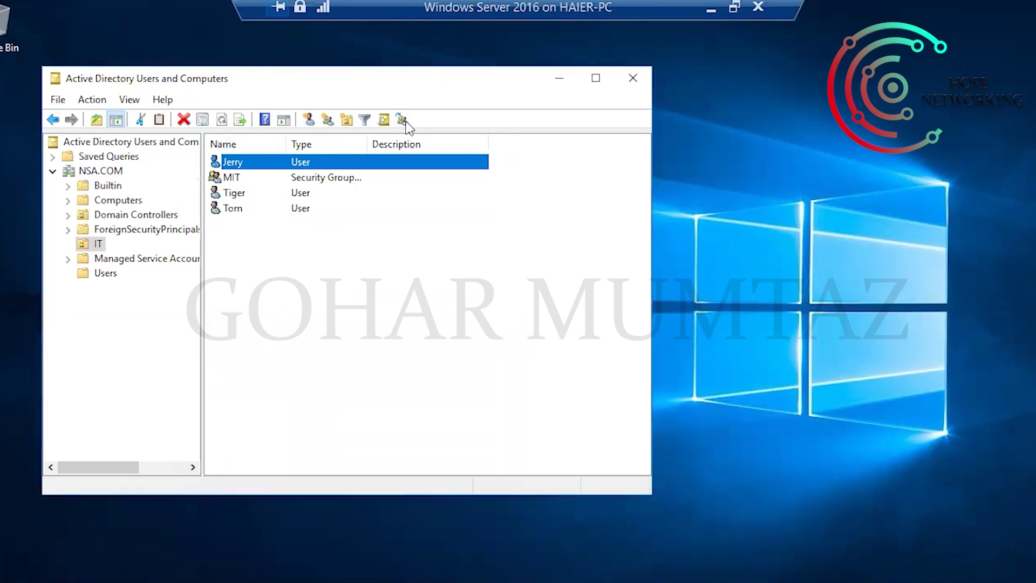
# Close Active Directory Users and Computers and refresh the desktop.
pyautogui.moveTo(293, 78); pyautogui.dragTo(451, 206)
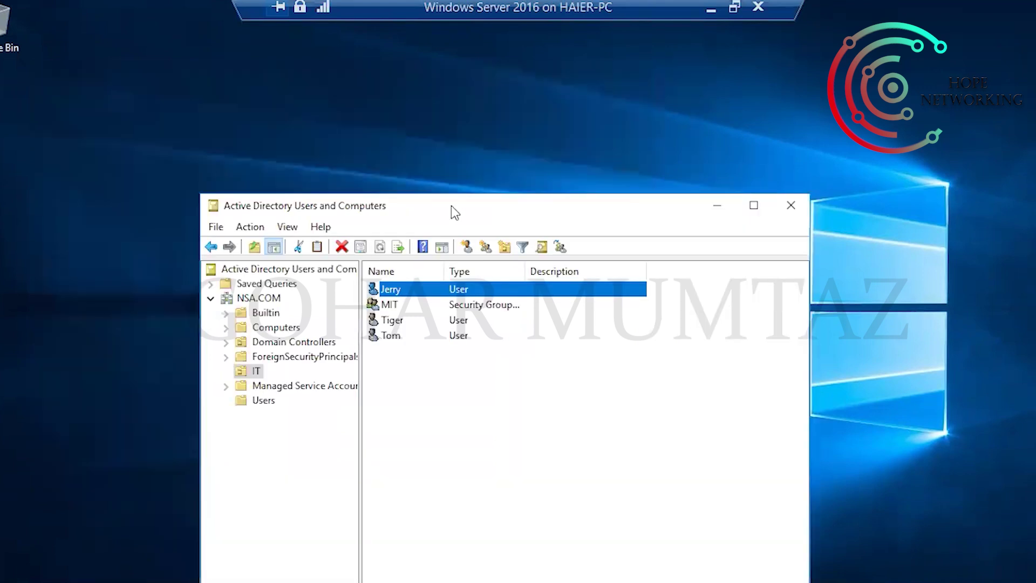
pyautogui.click(389, 304)
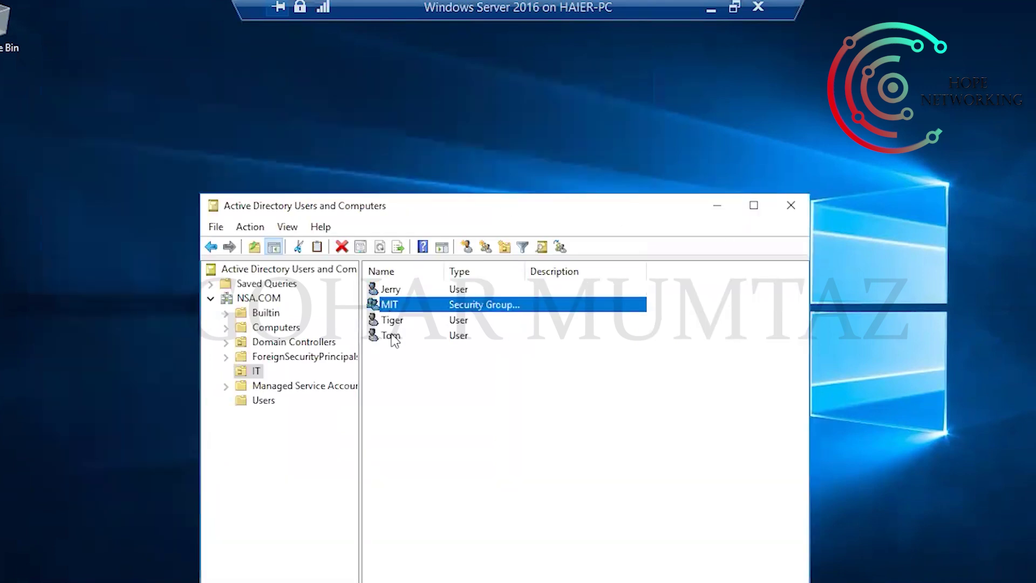
pyautogui.click(791, 205)
pyautogui.rightClick(594, 199)
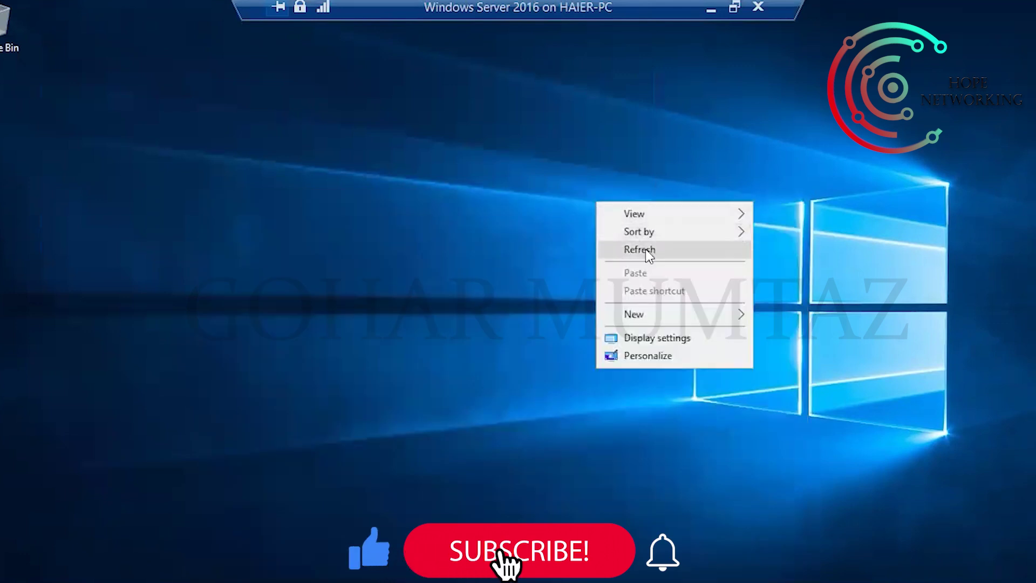
pyautogui.click(645, 248)
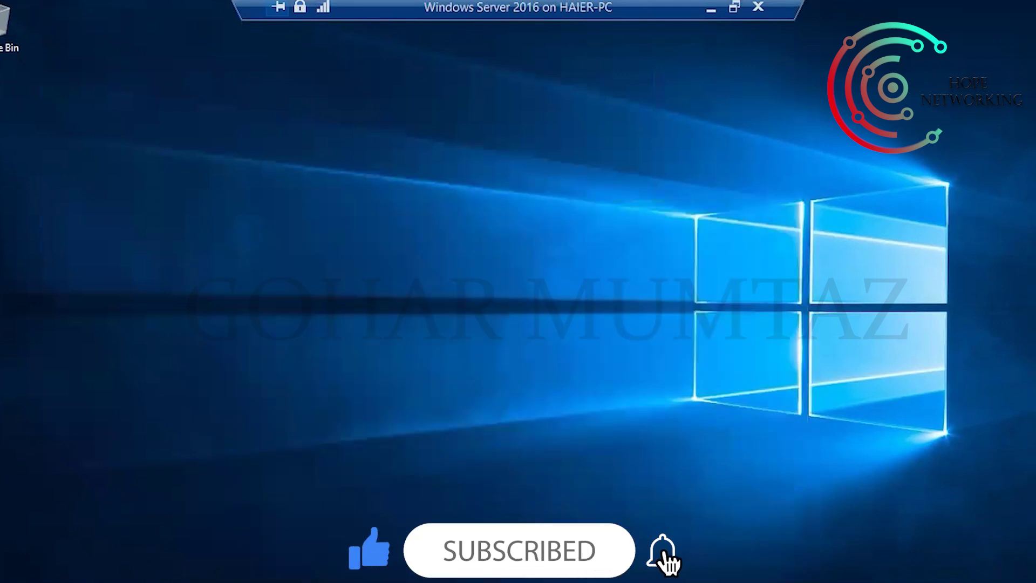
# Open Local Disk (C:) in File Explorer.
pyautogui.press('super+e')
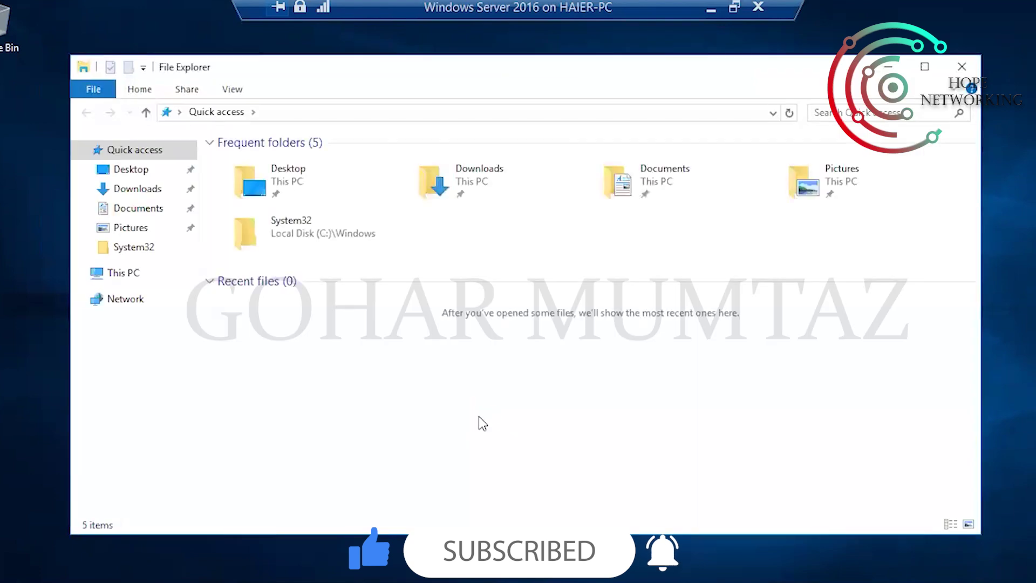
pyautogui.click(106, 274)
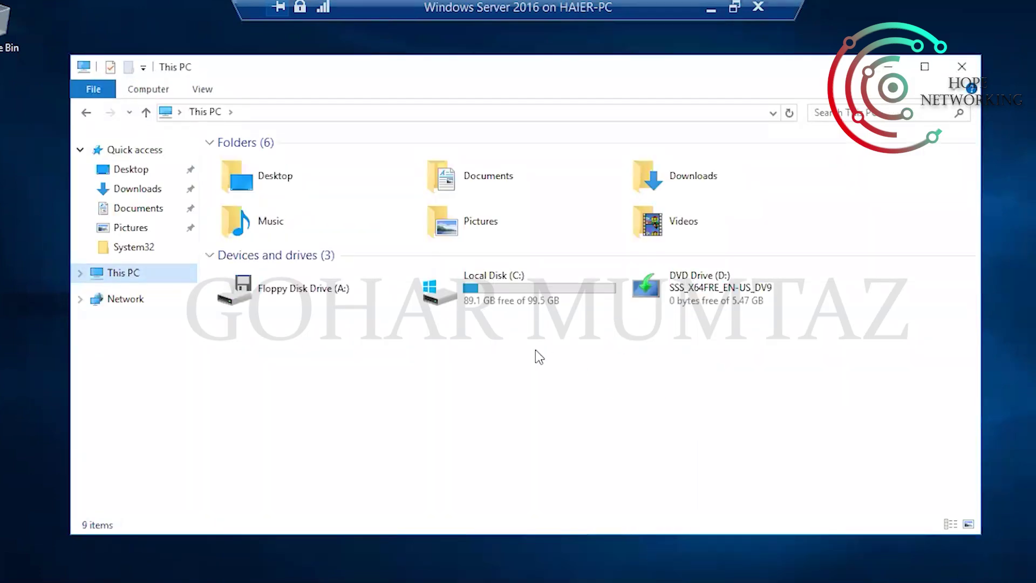
pyautogui.rightClick(535, 349)
pyautogui.click(571, 422)
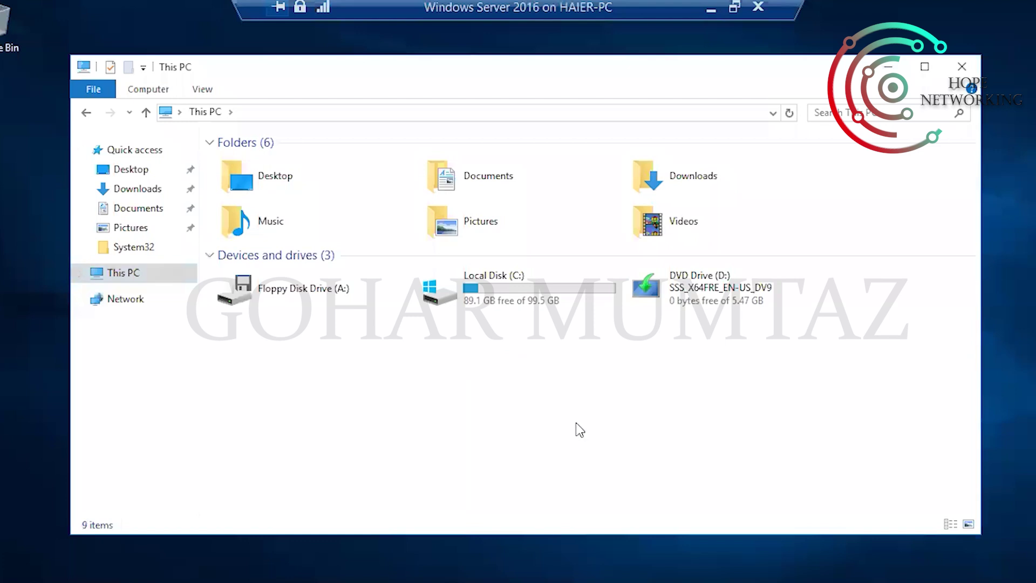
pyautogui.doubleClick(488, 285)
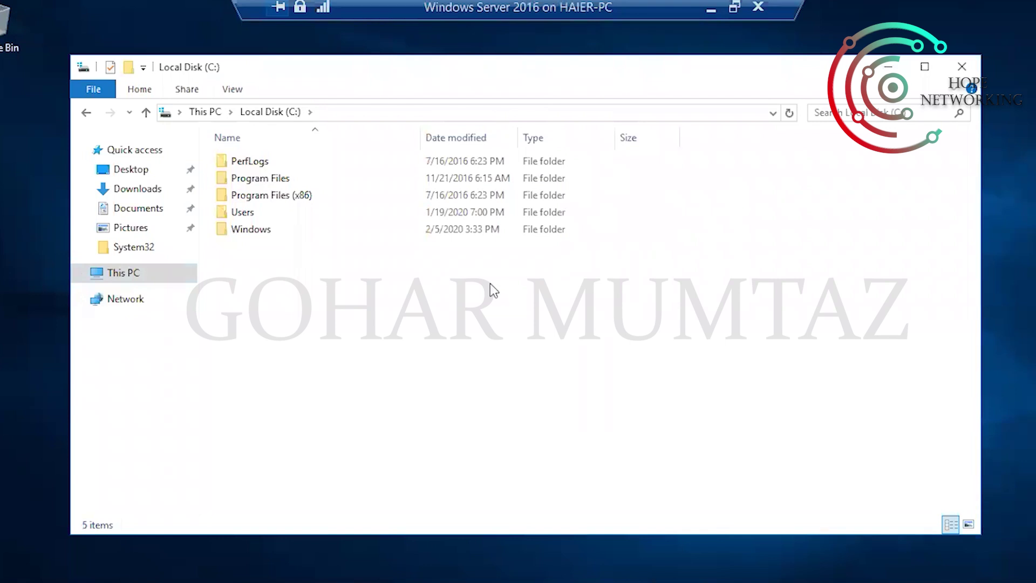
# Create a new folder named Data in the root of Local Disk (C:).
pyautogui.rightClick(419, 324)
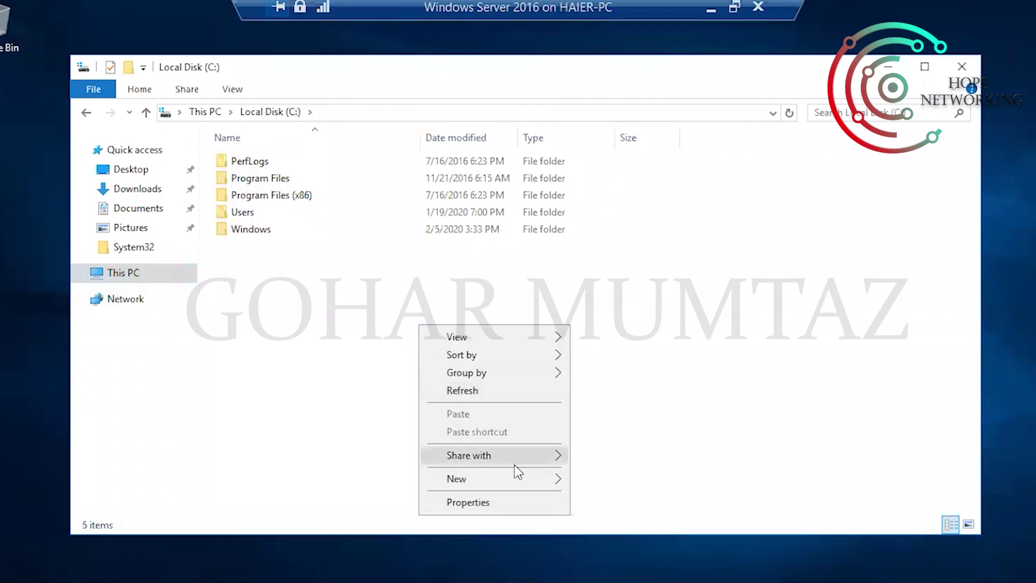
pyautogui.moveTo(531, 477)
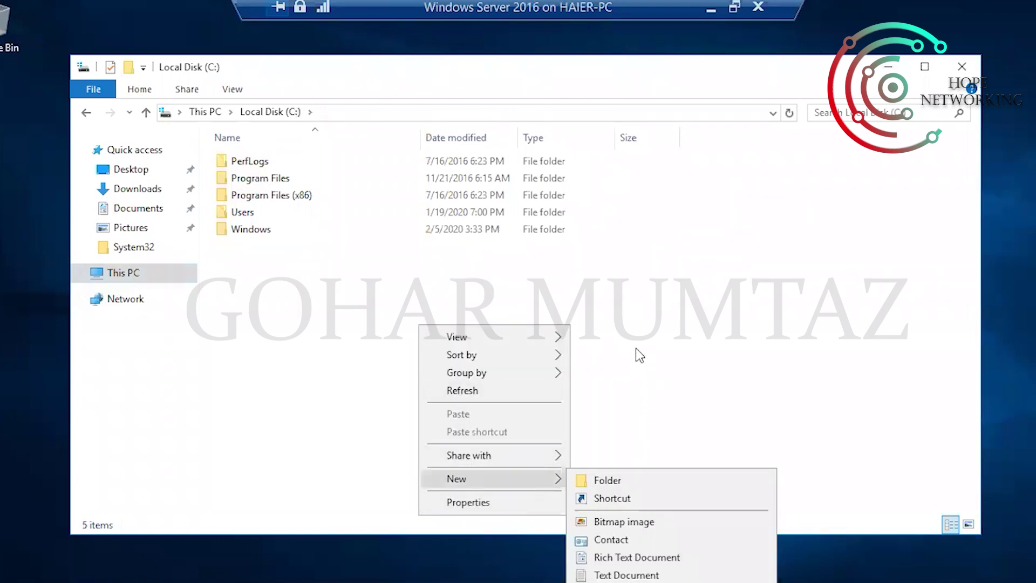
pyautogui.click(610, 480)
pyautogui.write('Data')
pyautogui.press('Return')
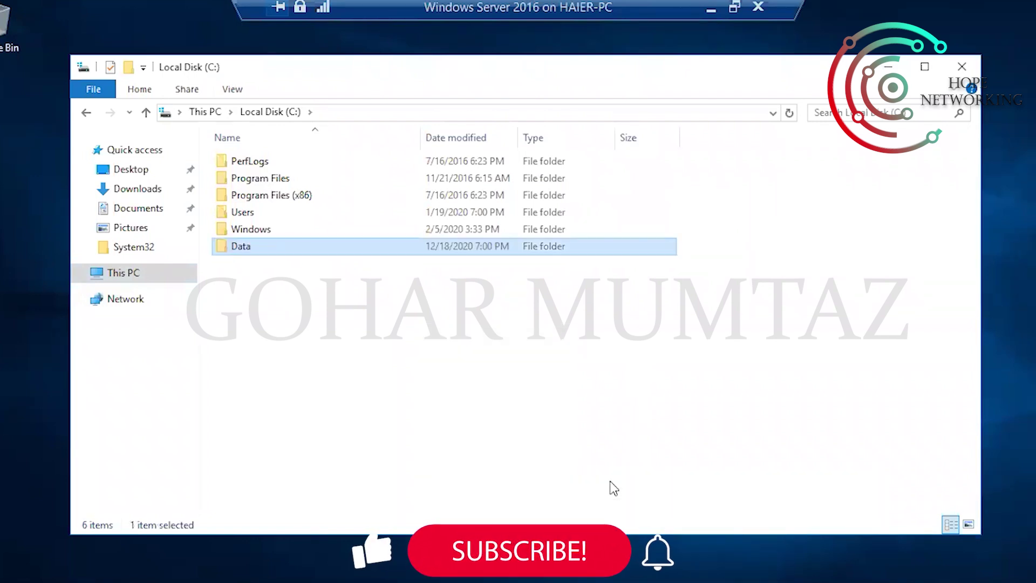
# Open the File Sharing settings of the Data folder to choose who can access it over the network.
pyautogui.rightClick(264, 252)
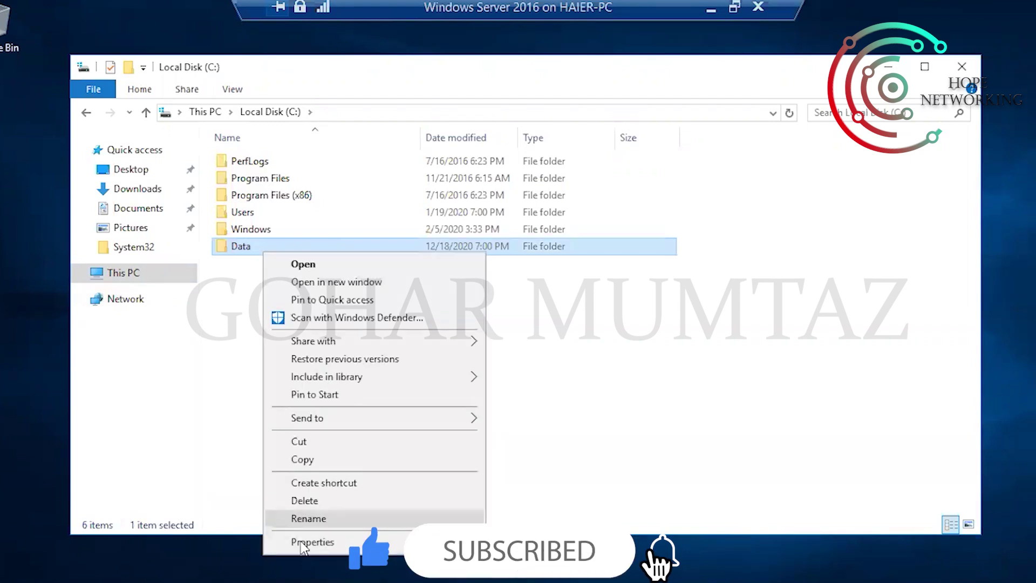
pyautogui.click(288, 540)
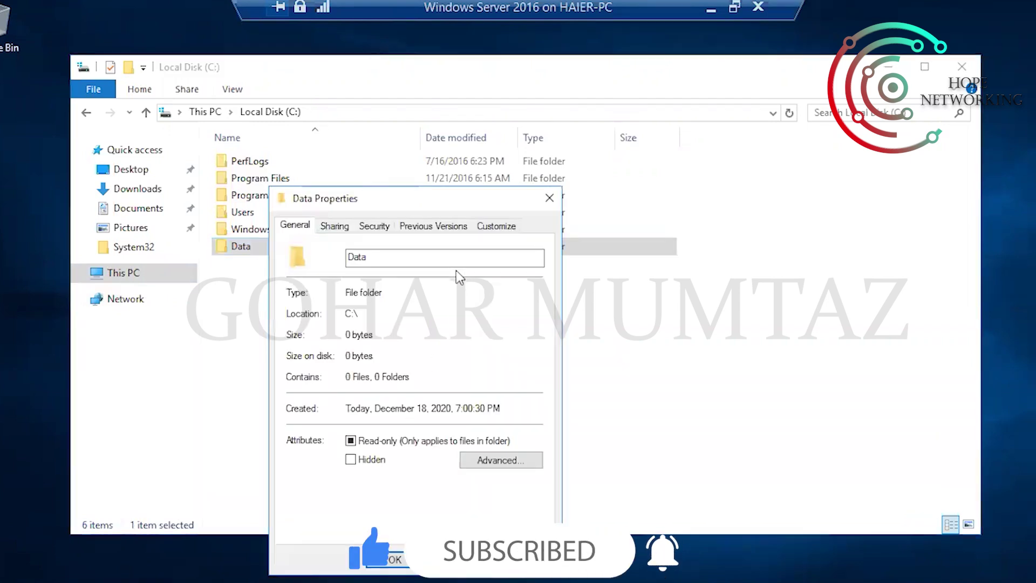
pyautogui.click(332, 226)
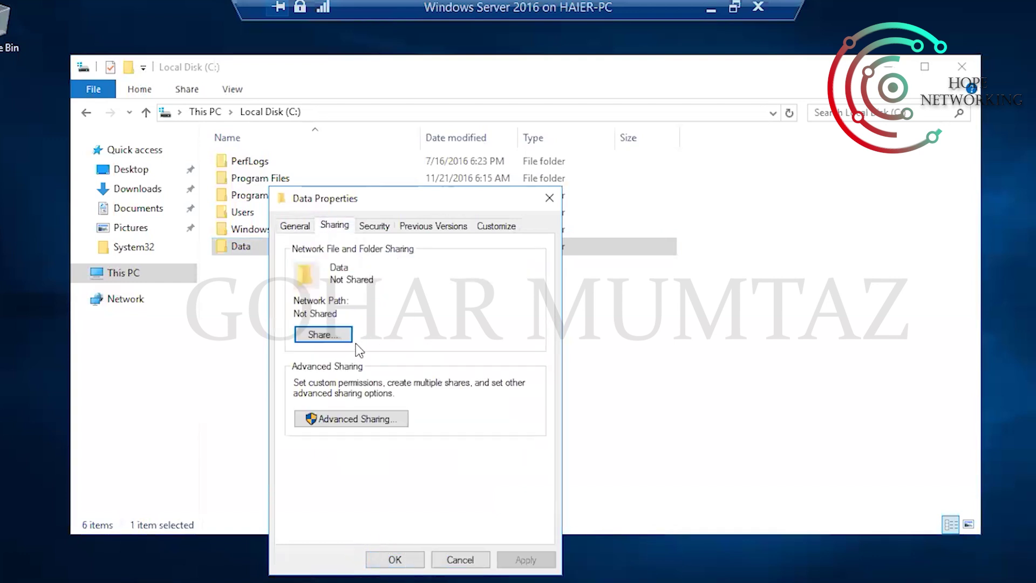
pyautogui.click(322, 335)
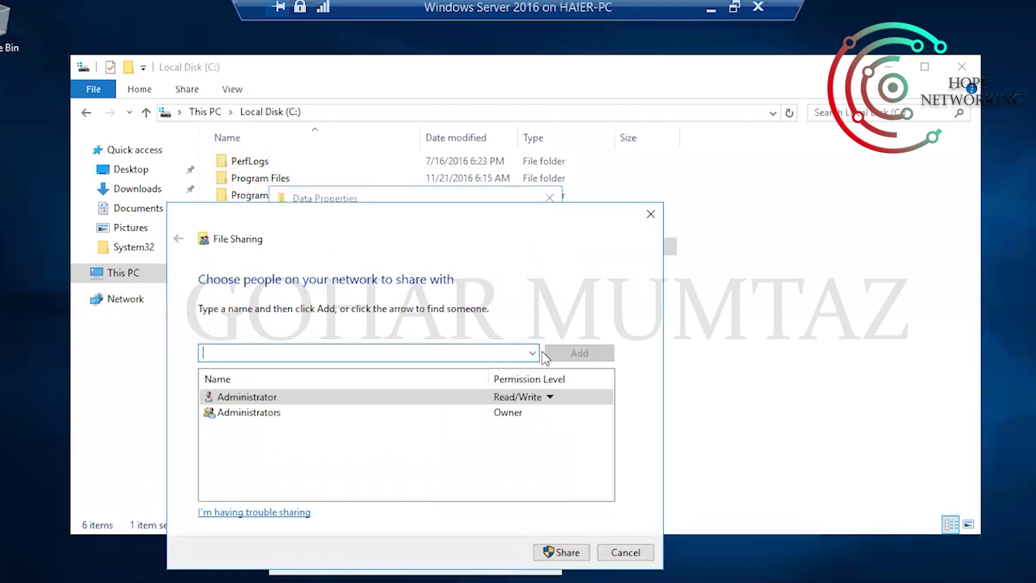
# Find the MIT group in the NSA.COM domain and add it to the people the Data folder is shared with.
pyautogui.click(532, 353)
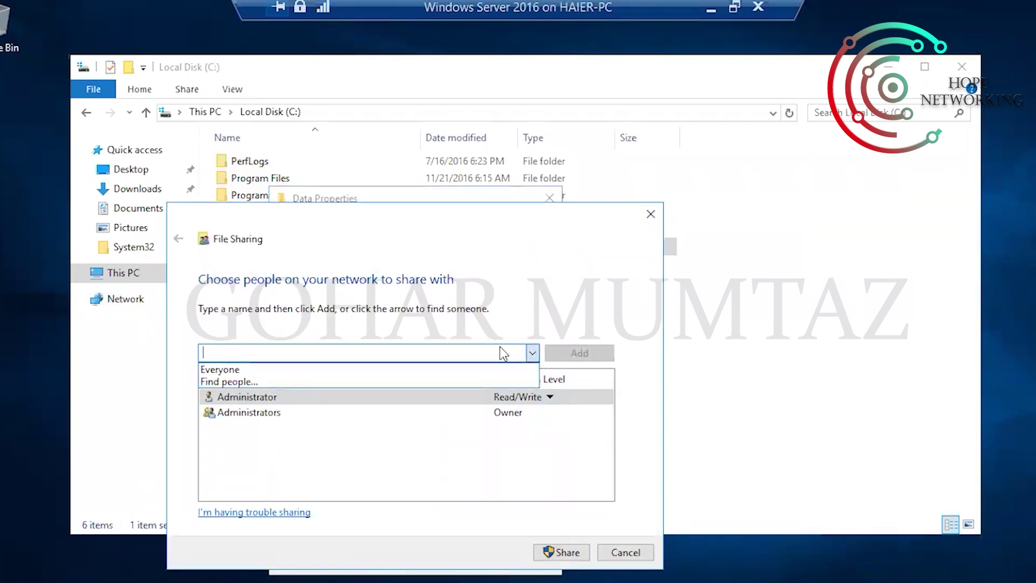
pyautogui.click(266, 383)
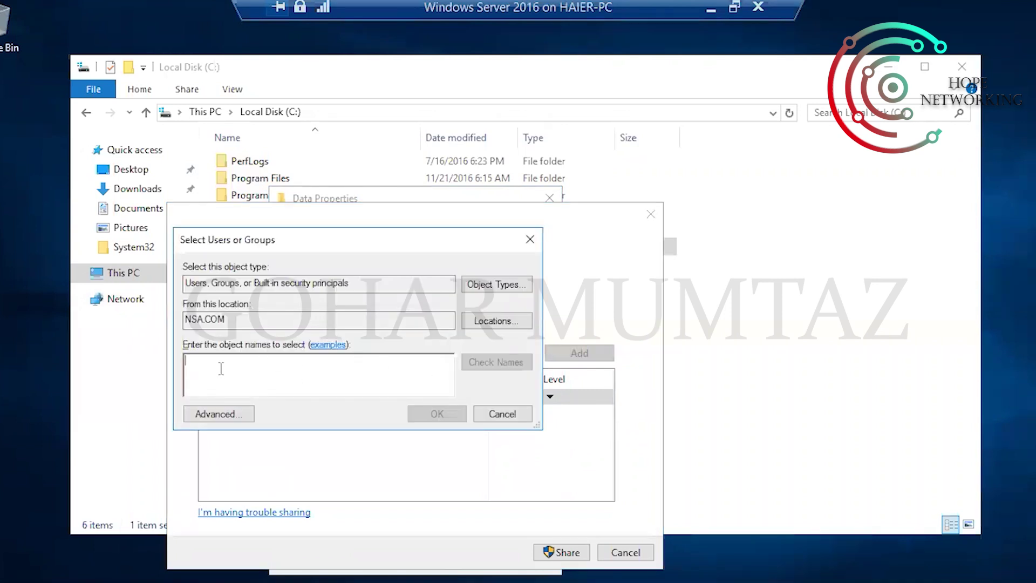
pyautogui.write('mit')
pyautogui.click(491, 362)
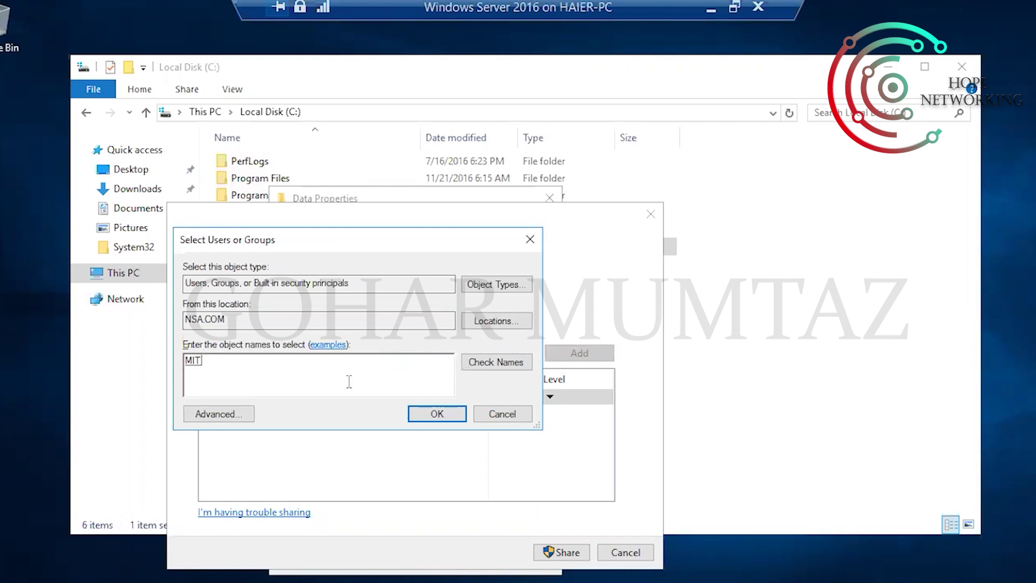
pyautogui.doubleClick(193, 361)
pyautogui.click(236, 362)
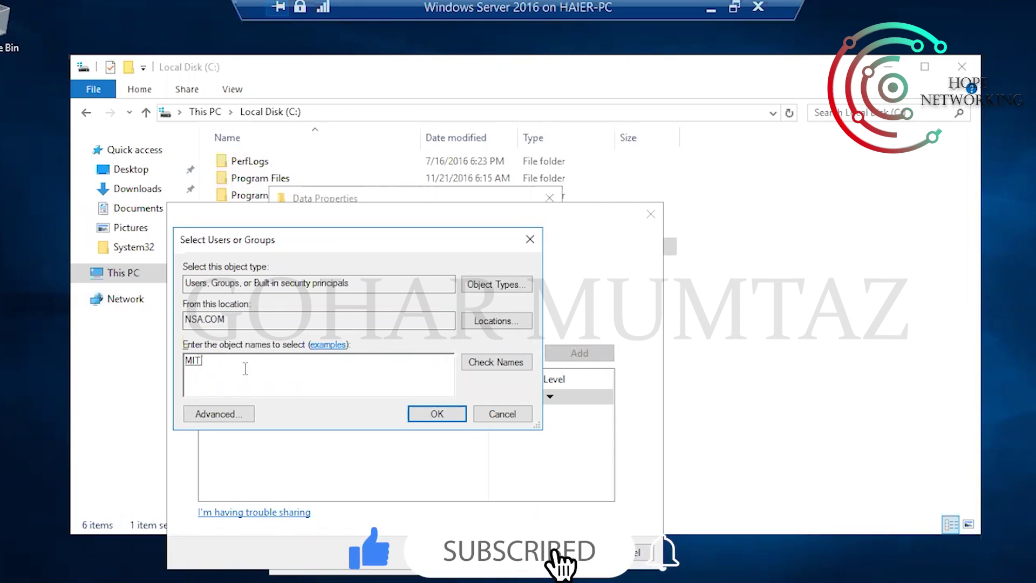
pyautogui.click(437, 414)
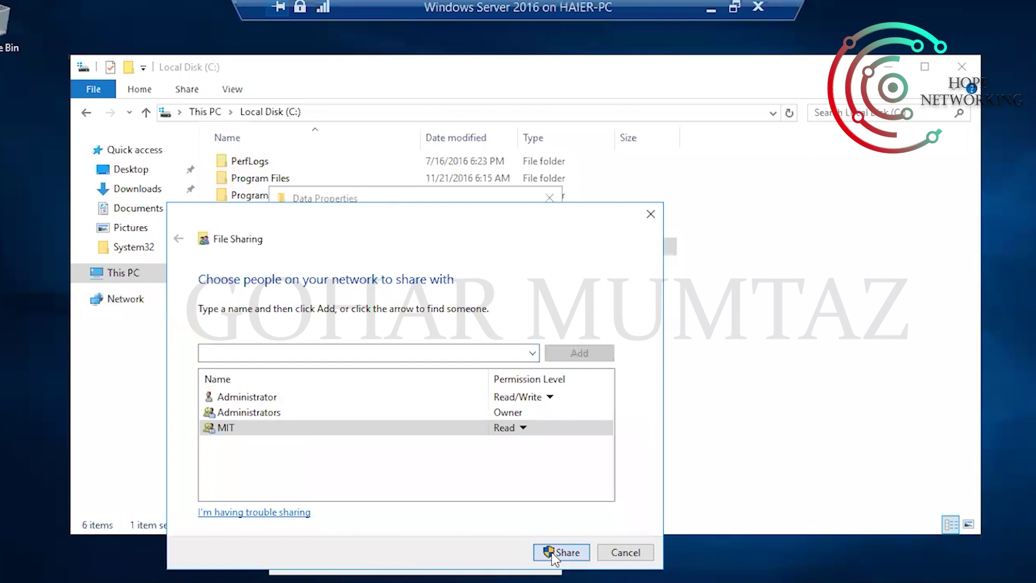
# Share the Data folder with the listed people, leaving MIT at Read, and finish the File Sharing wizard.
pyautogui.click(552, 554)
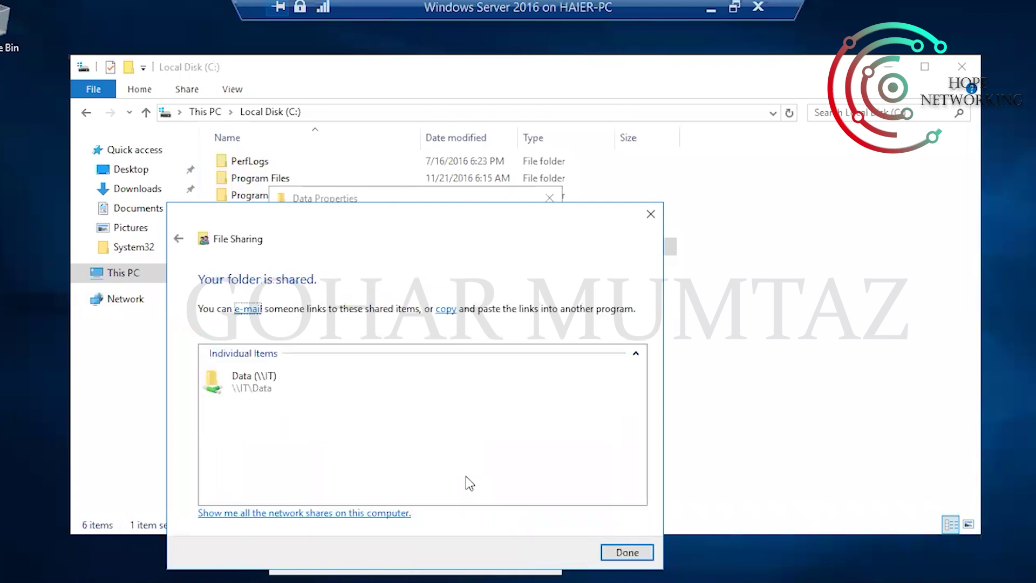
pyautogui.click(615, 550)
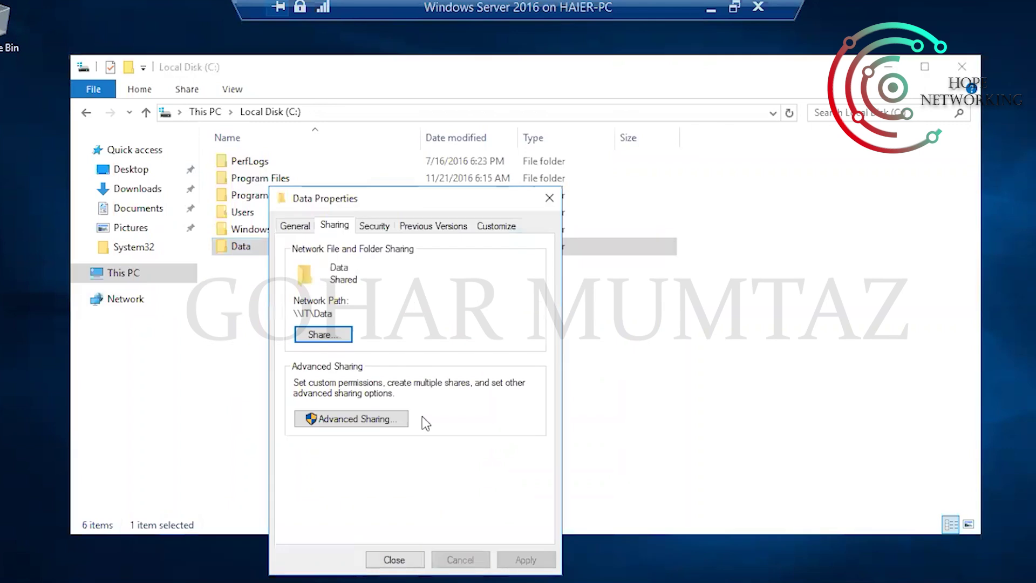
# Allow the Modify permission for the MIT group in the Data folder's security settings, apply it and close the folder's properties.
pyautogui.click(375, 226)
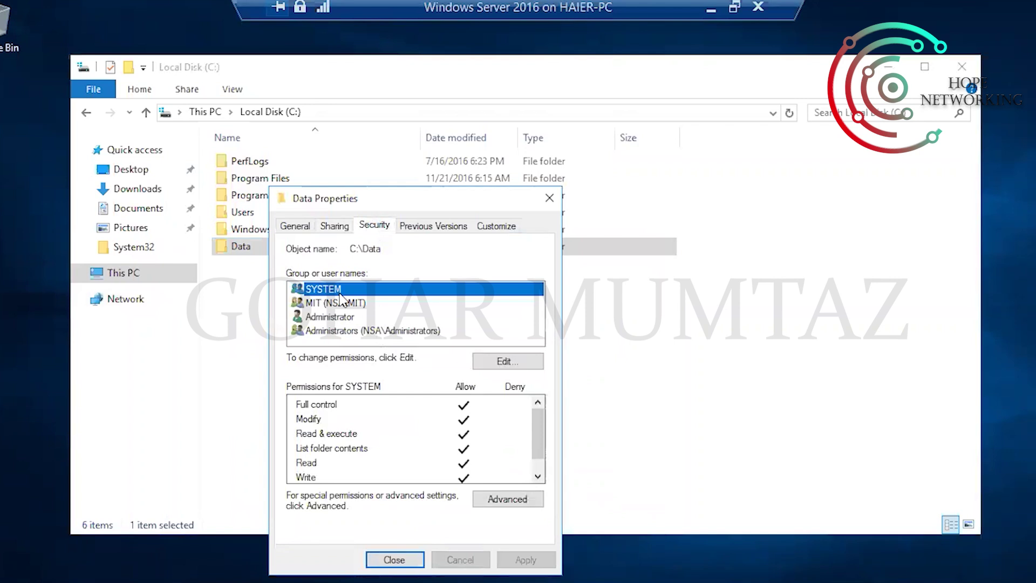
pyautogui.click(332, 301)
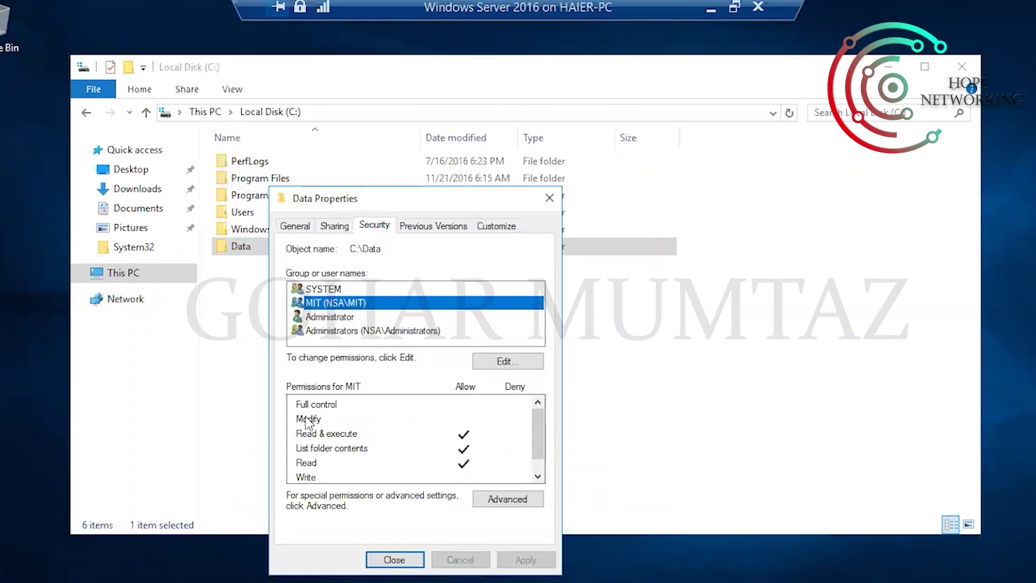
pyautogui.click(379, 420)
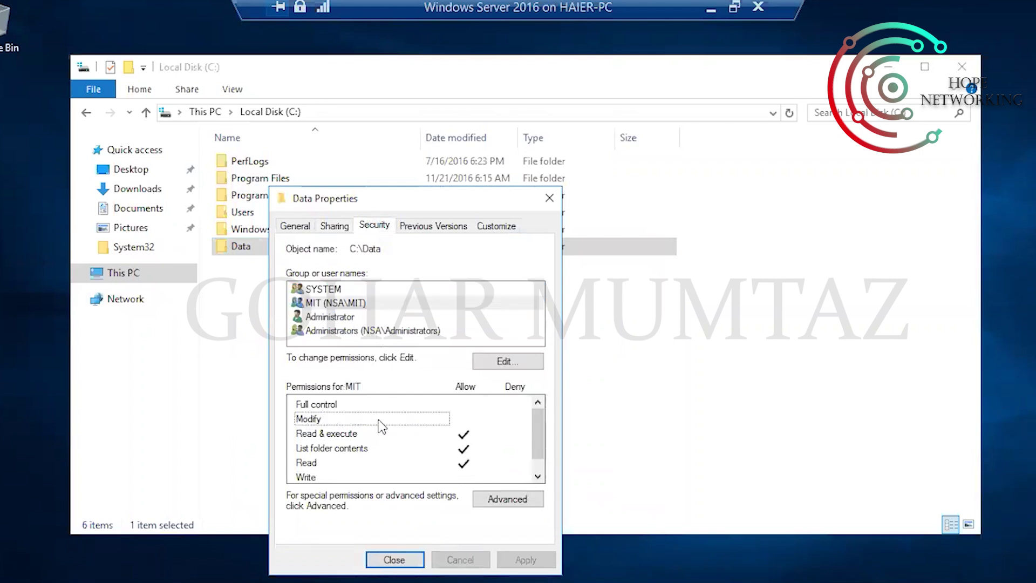
pyautogui.click(505, 363)
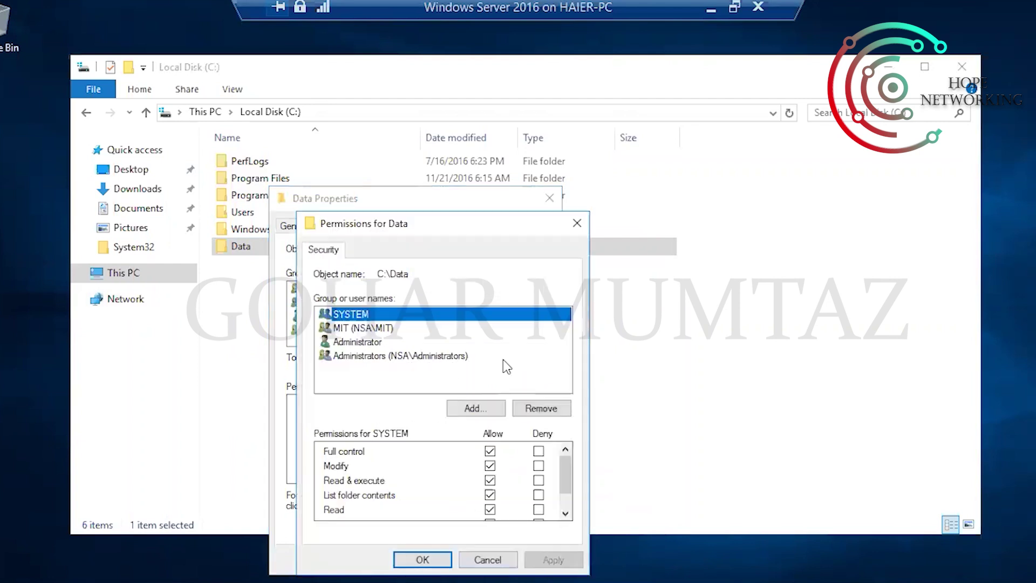
pyautogui.click(356, 328)
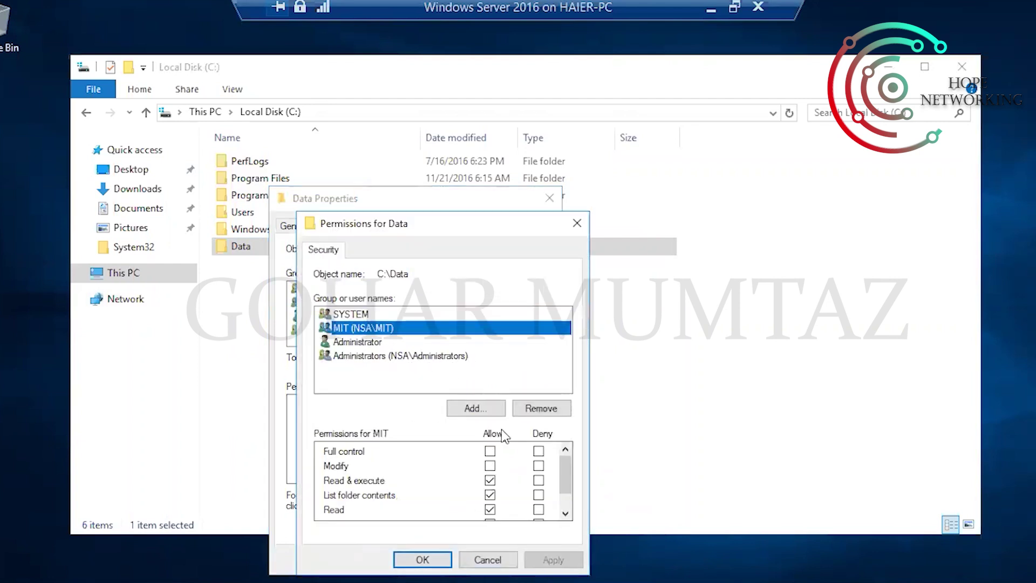
pyautogui.click(490, 465)
pyautogui.click(551, 559)
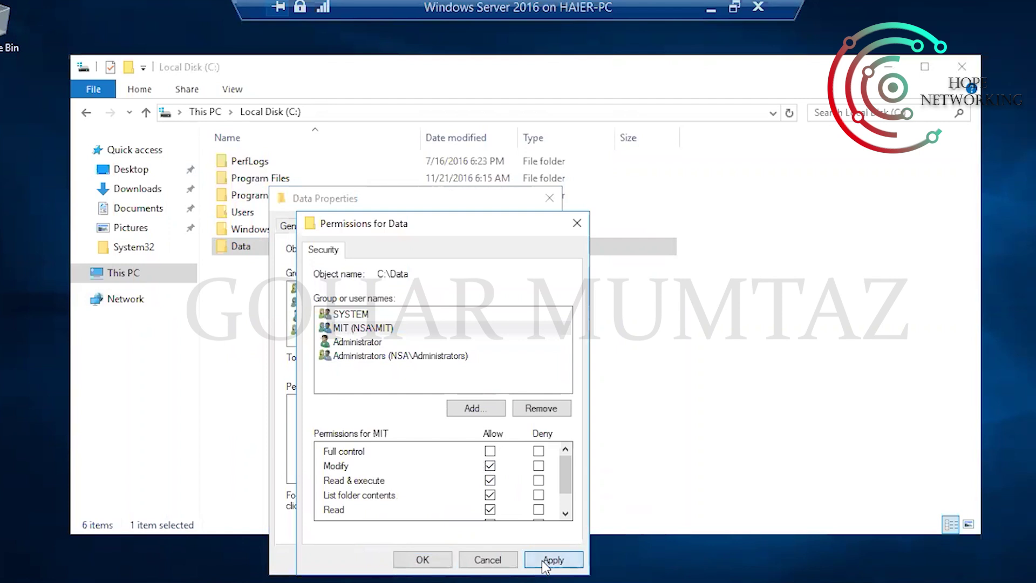
pyautogui.click(398, 555)
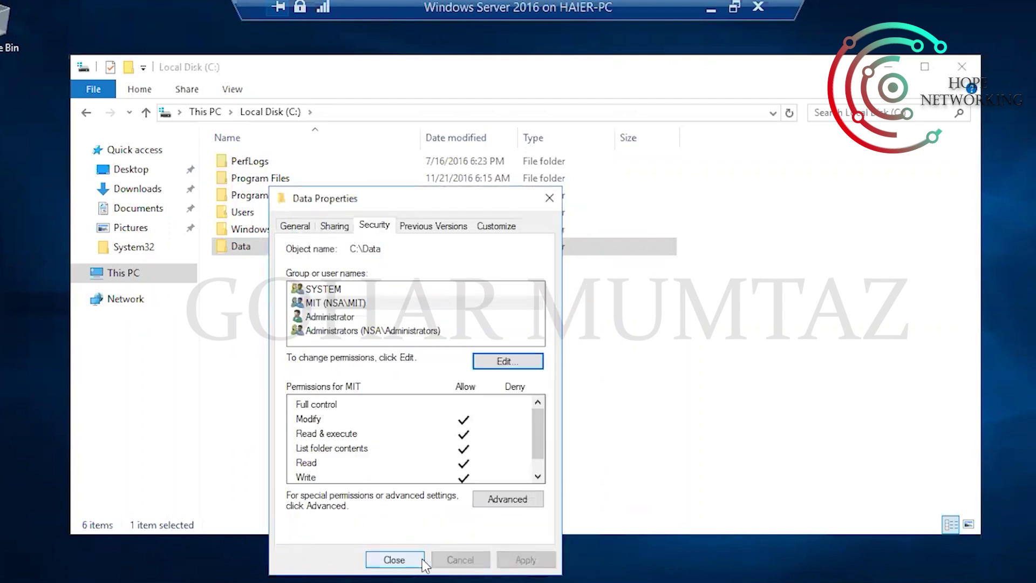
pyautogui.click(395, 558)
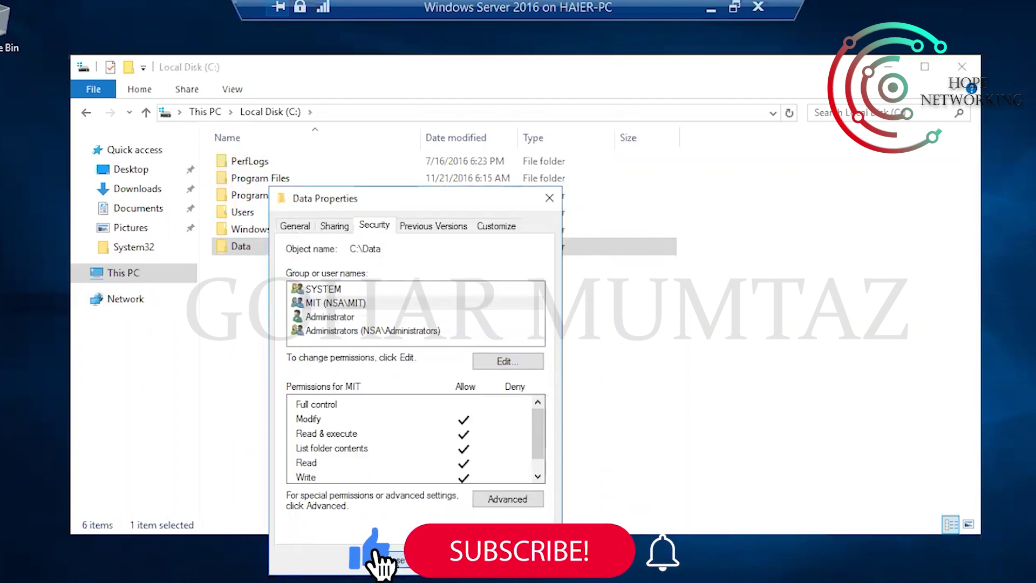
pyautogui.click(507, 360)
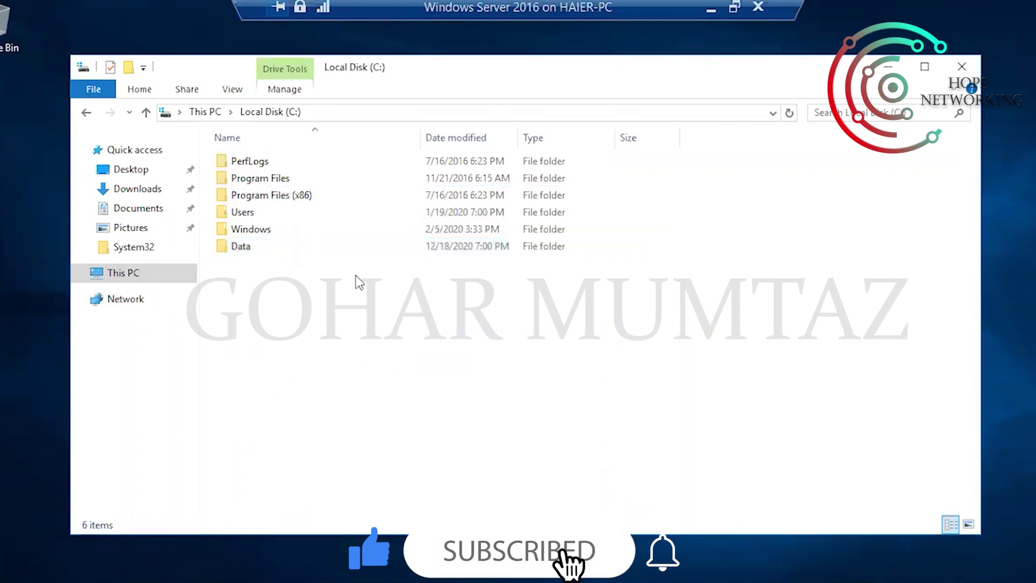
# Close File Explorer and open Group Policy Management with gpmc.msc, widening its console tree to show full names.
pyautogui.click(961, 67)
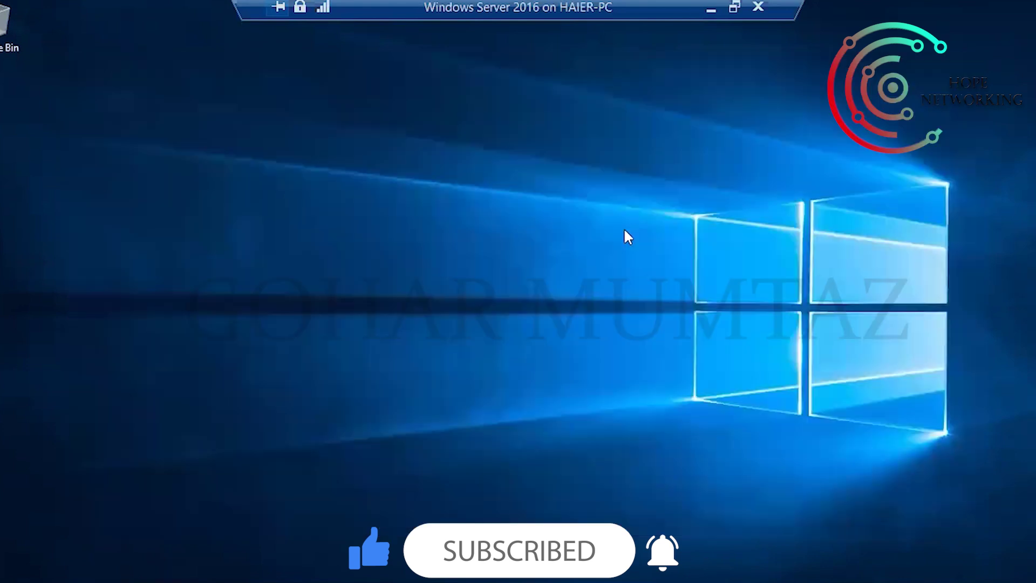
pyautogui.rightClick(620, 236)
pyautogui.click(664, 281)
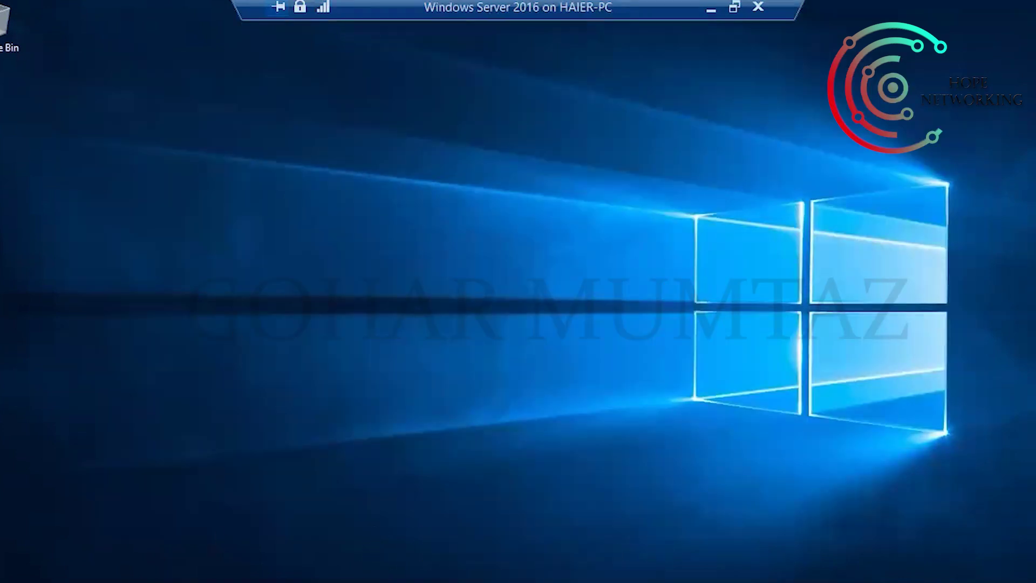
pyautogui.press('super+r')
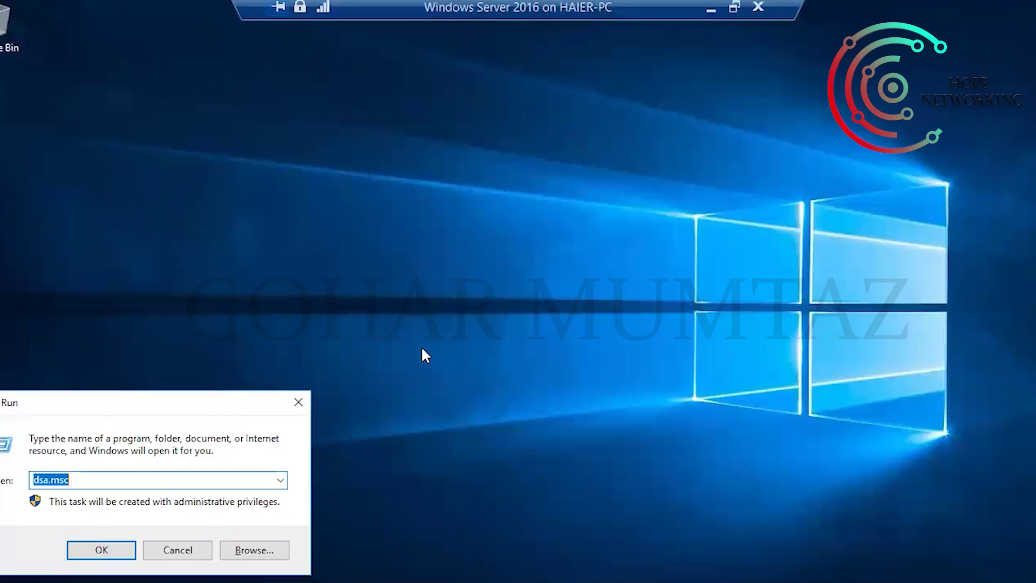
pyautogui.write('gpmc.msc')
pyautogui.press('Return')
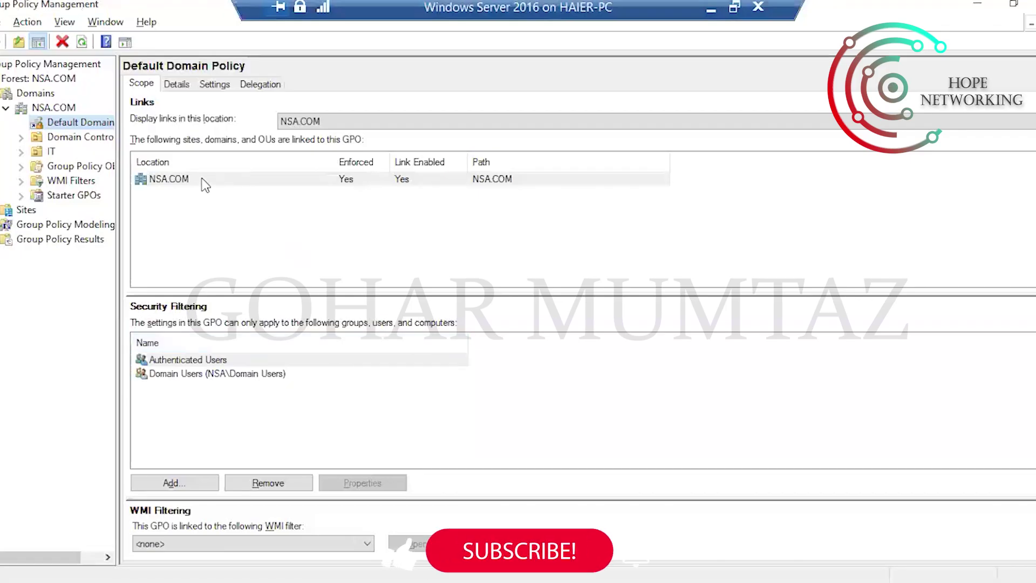
pyautogui.moveTo(117, 172); pyautogui.dragTo(202, 172)
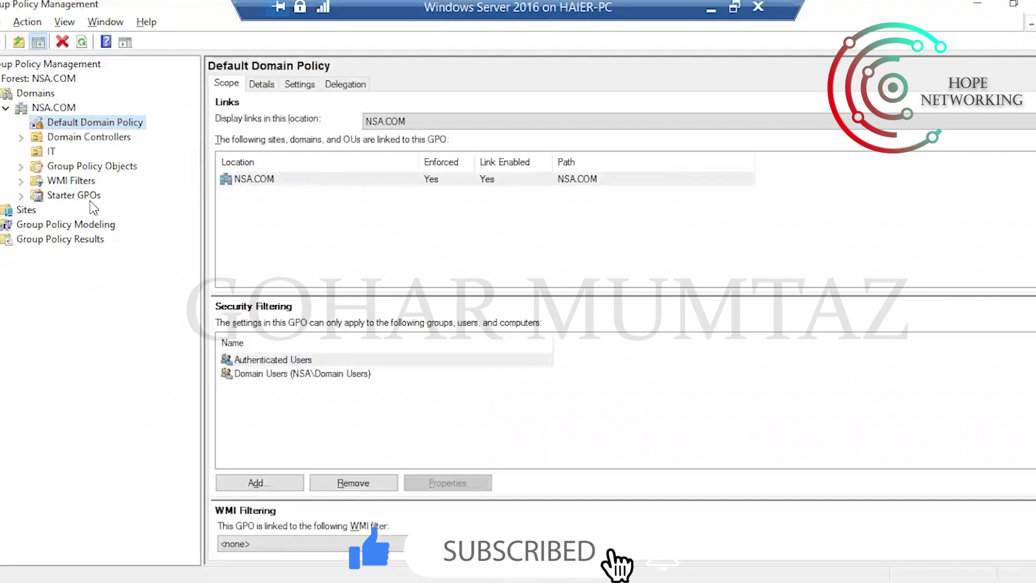
# Examine the GPOs linked to the IT organizational unit and the contents of NSA.COM's Group Policy Objects container.
pyautogui.click(48, 153)
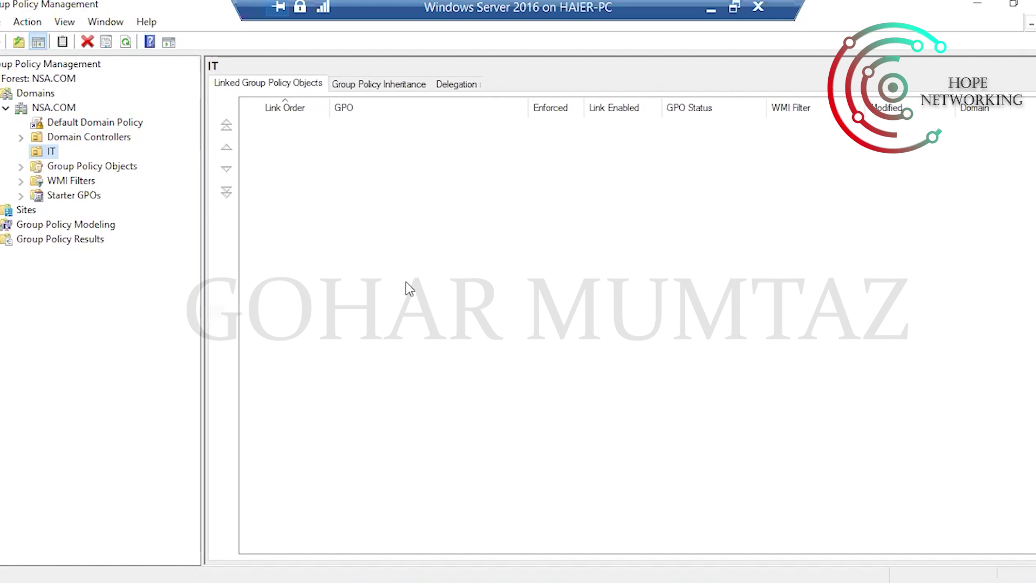
pyautogui.rightClick(44, 158)
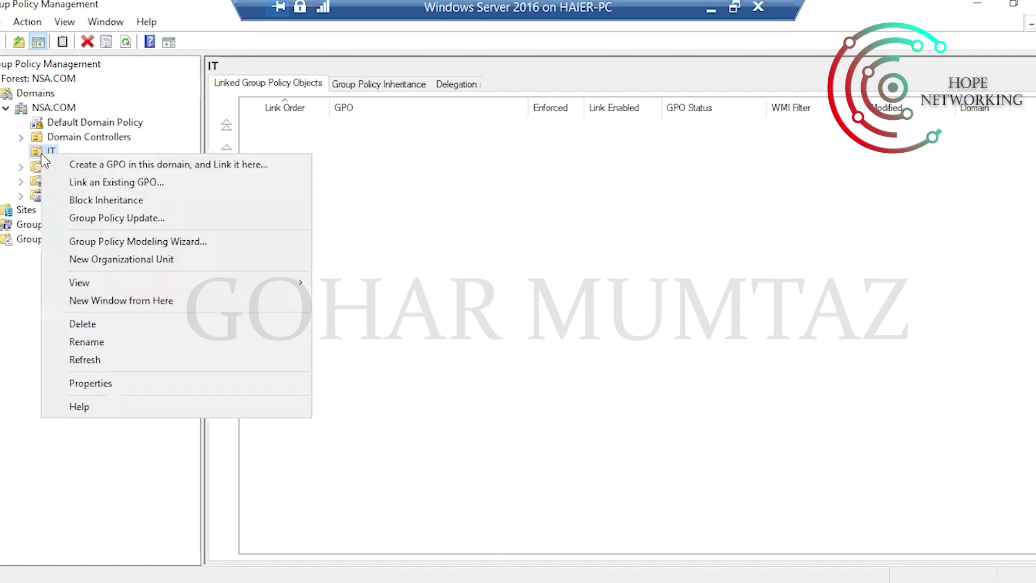
pyautogui.click(436, 236)
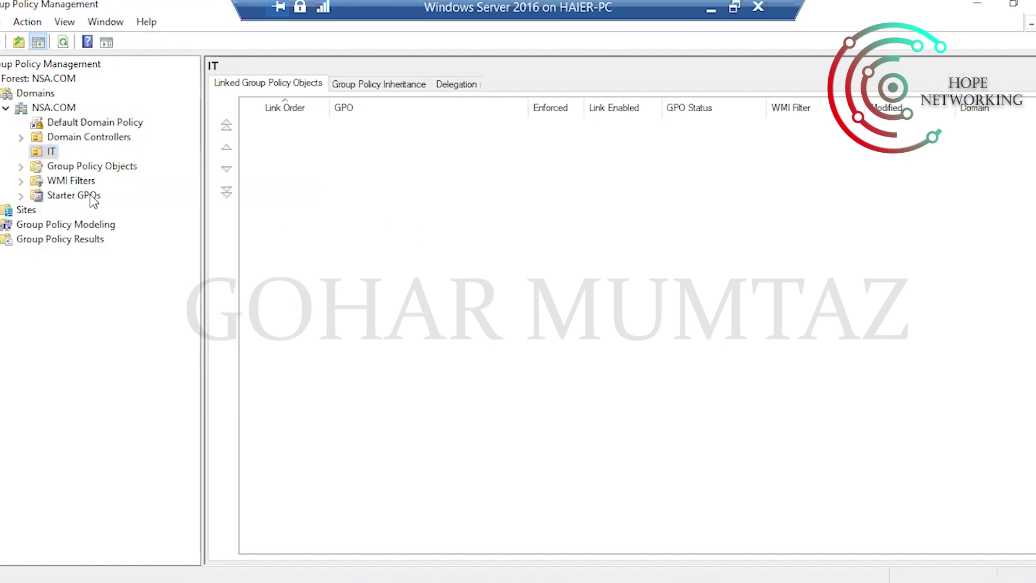
pyautogui.click(21, 166)
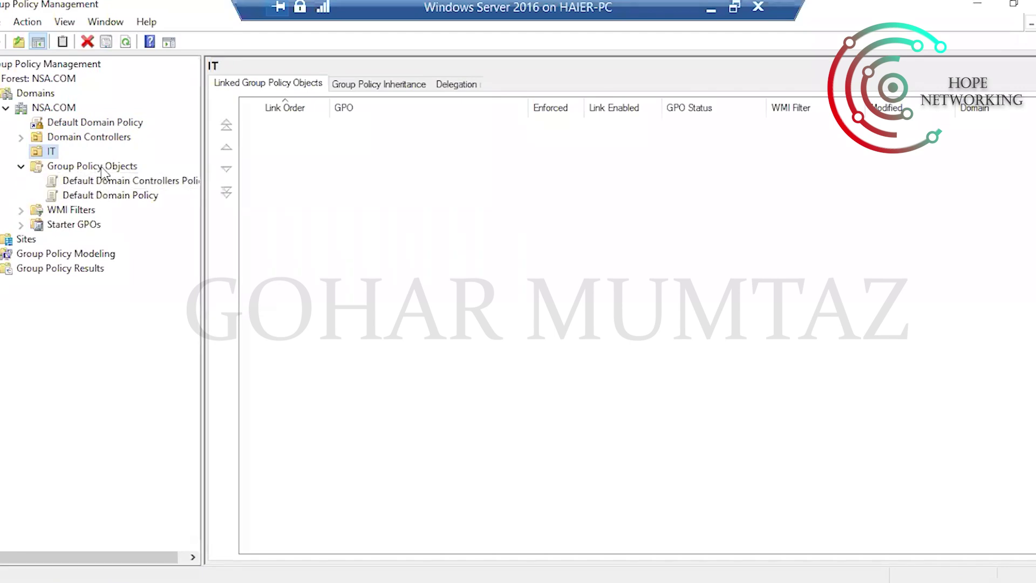
pyautogui.click(120, 171)
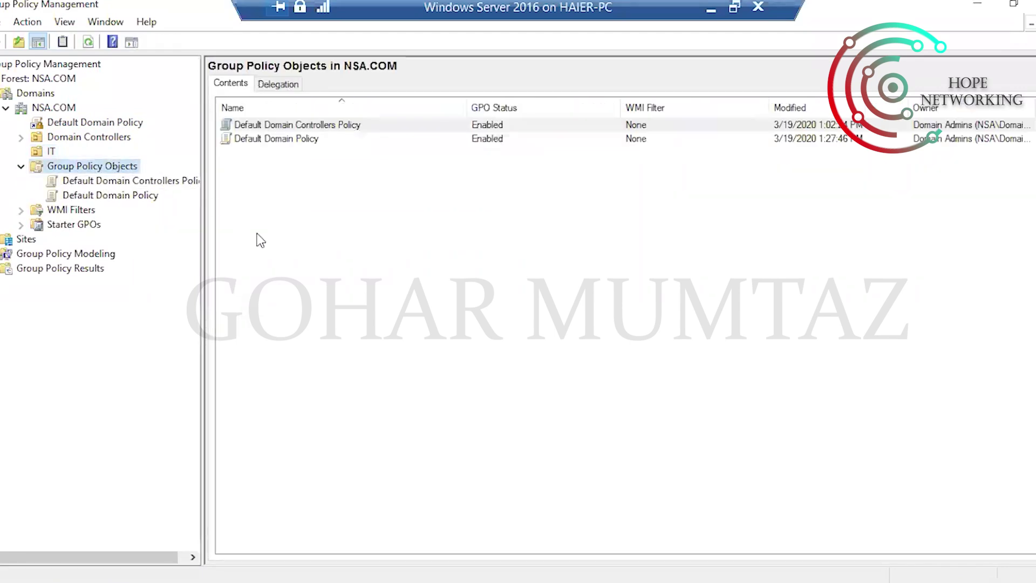
pyautogui.rightClick(354, 225)
pyautogui.click(392, 237)
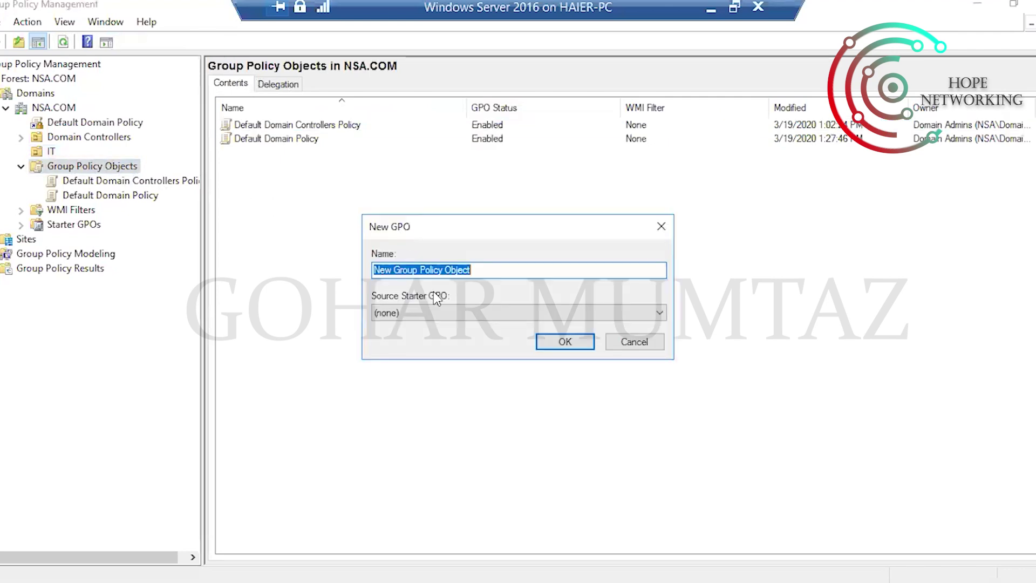
pyautogui.click(633, 343)
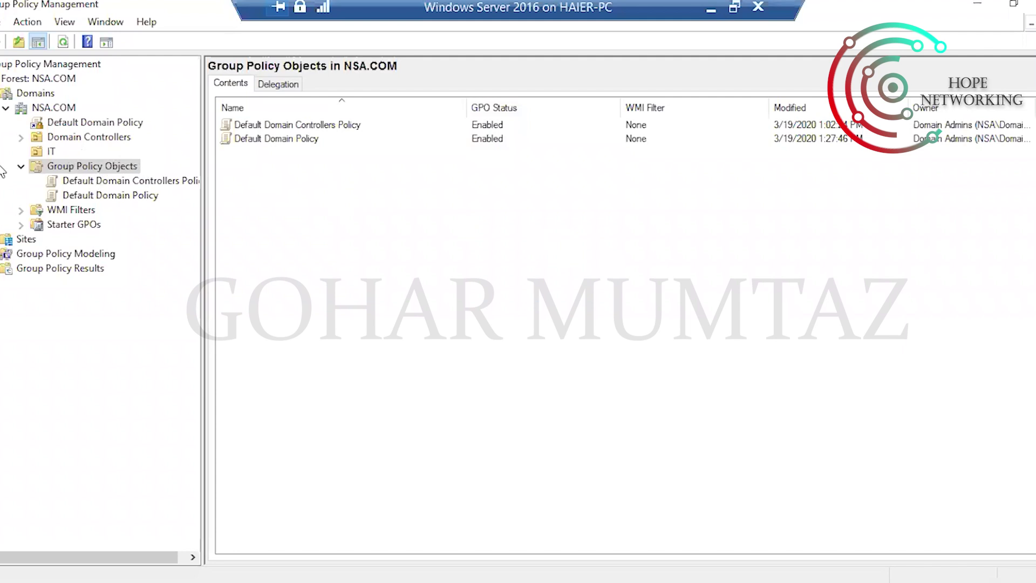
pyautogui.click(20, 167)
pyautogui.click(21, 166)
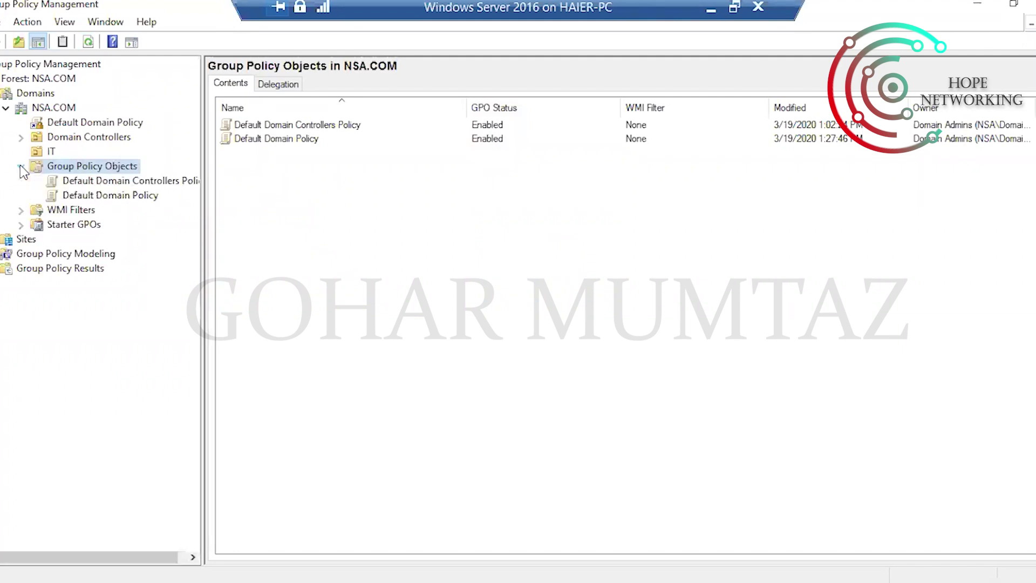
pyautogui.click(46, 152)
pyautogui.rightClick(48, 155)
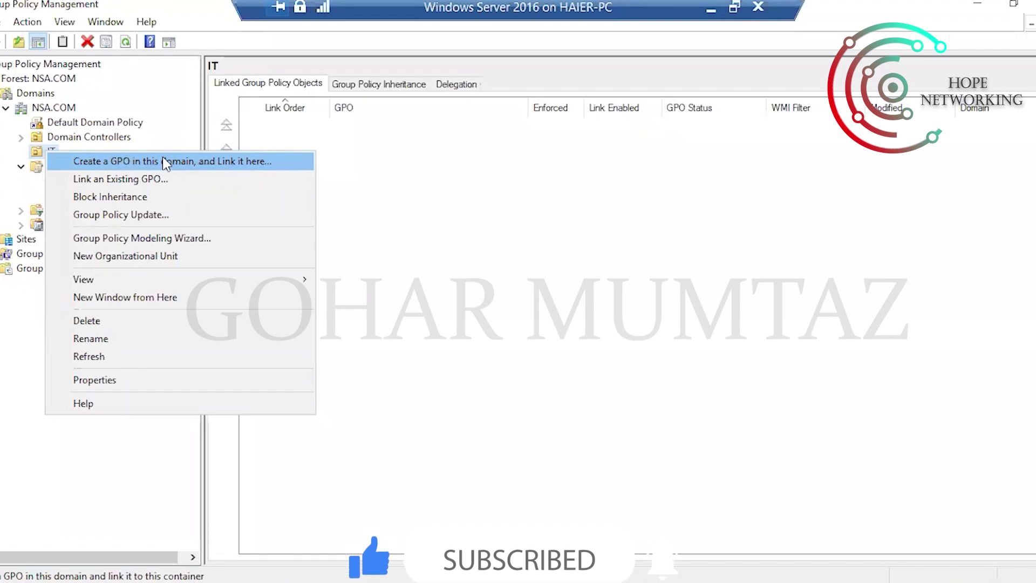
pyautogui.click(514, 283)
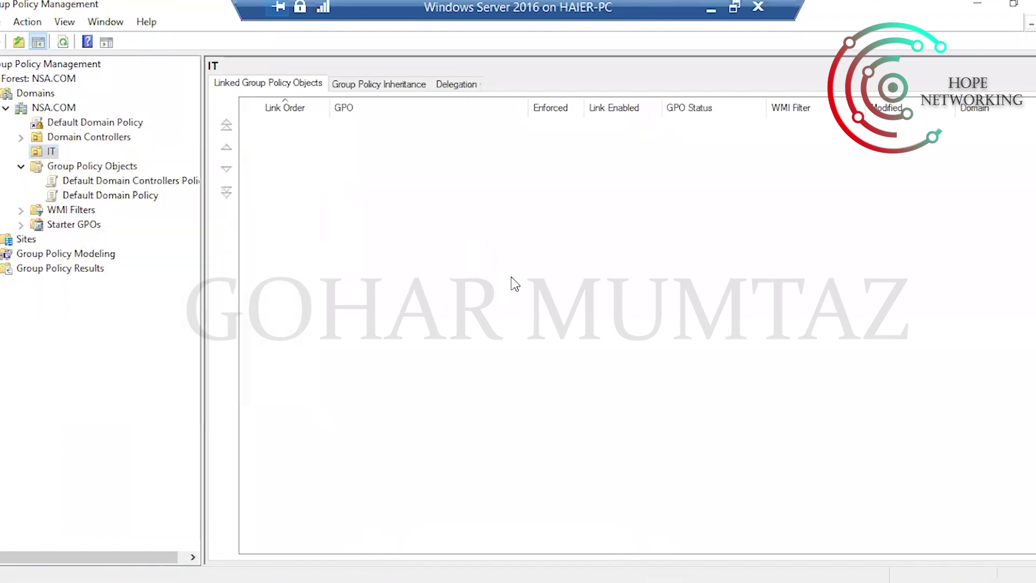
pyautogui.click(111, 166)
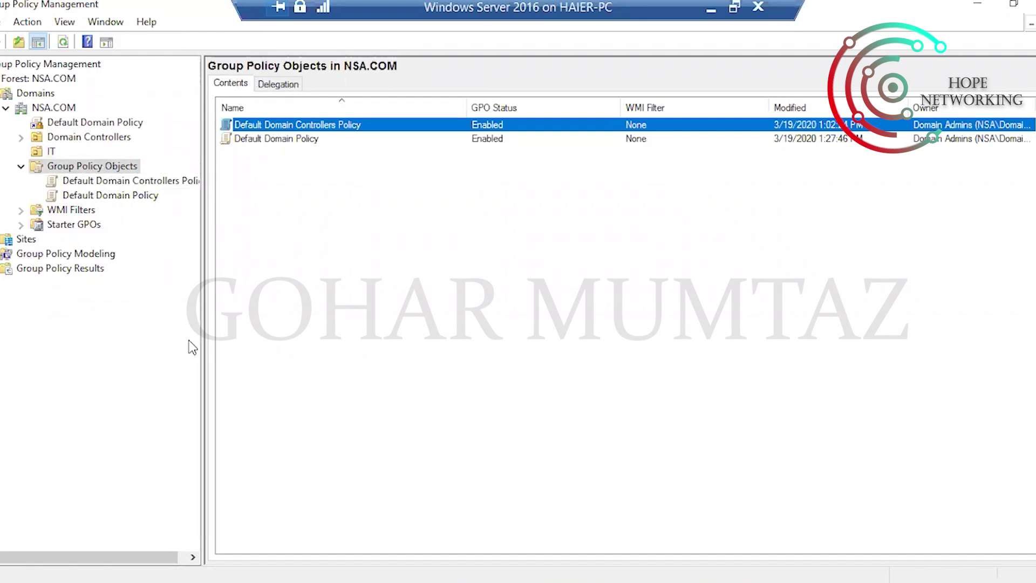
# Create a GPO named Folder Redirection in the domain and link it to the IT organizational unit.
pyautogui.click(51, 152)
pyautogui.rightClick(51, 153)
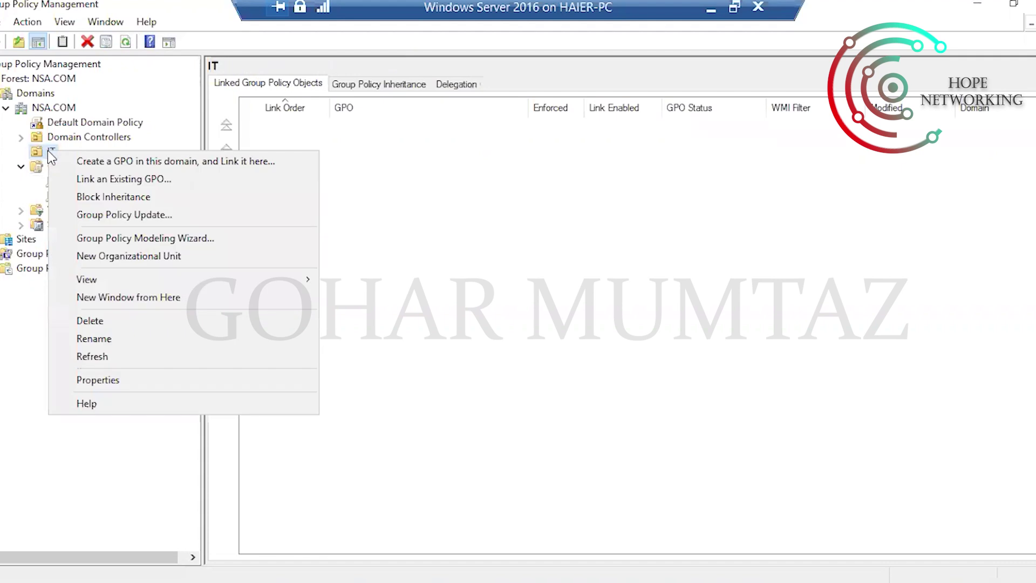
pyautogui.click(118, 162)
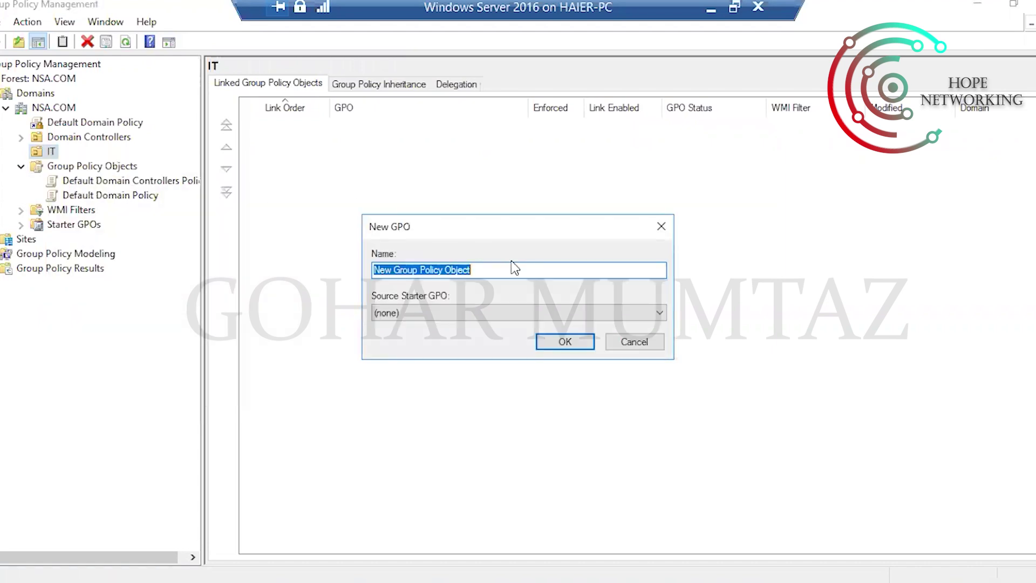
pyautogui.write('F')
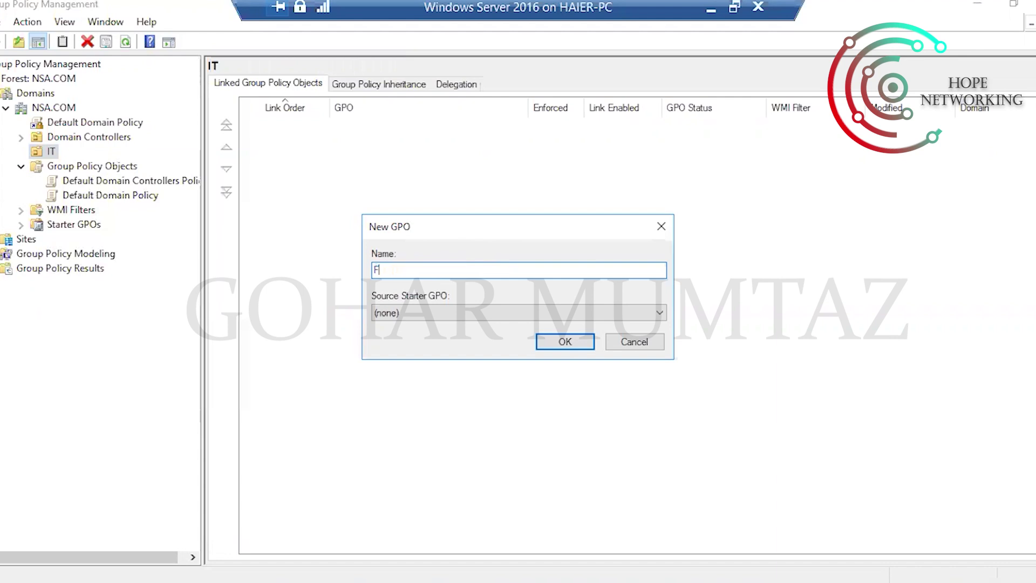
pyautogui.write('older Redirection')
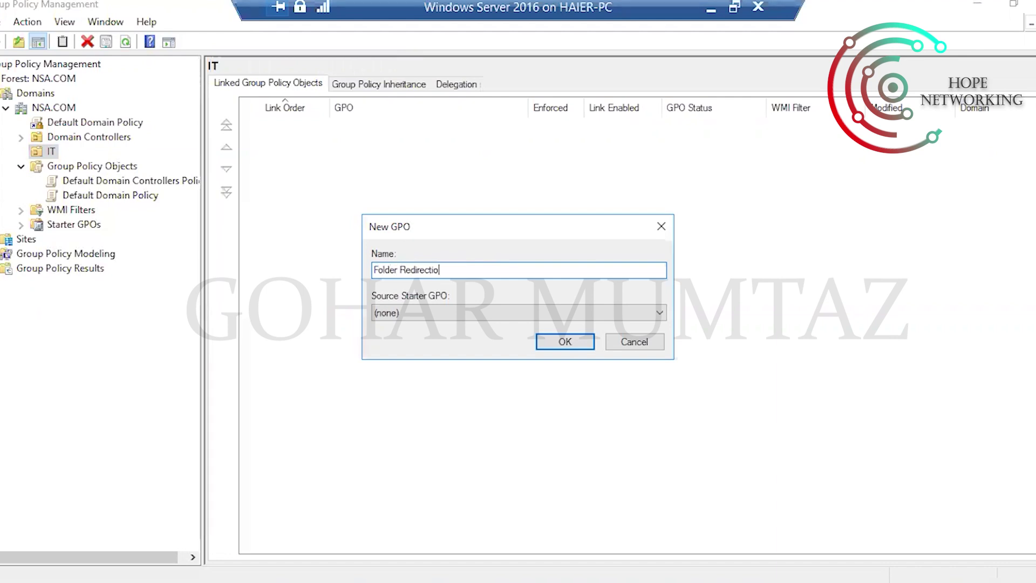
pyautogui.click(561, 342)
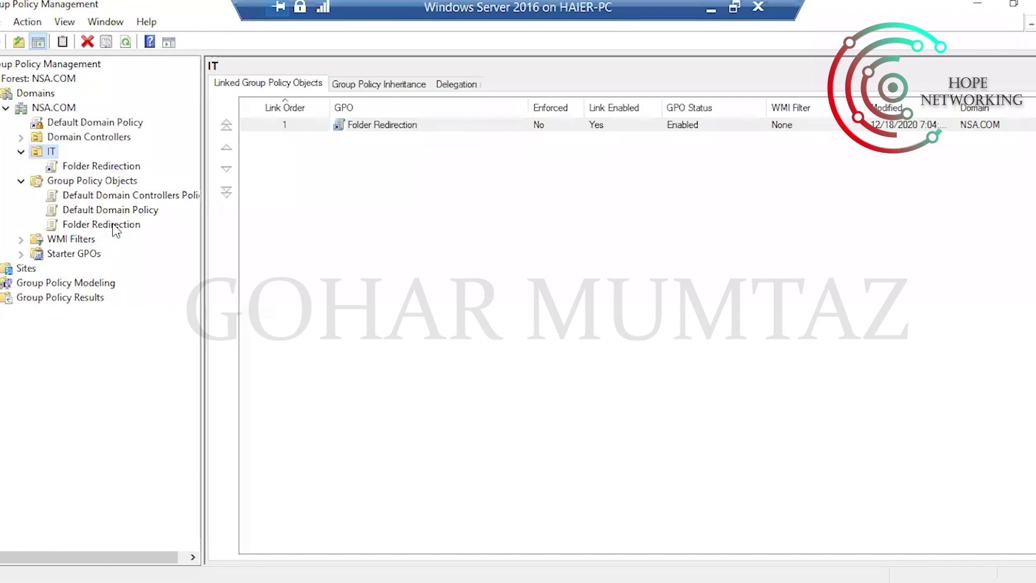
# Open the Folder Redirection GPO linked under IT for editing in the Group Policy Management Editor.
pyautogui.click(79, 226)
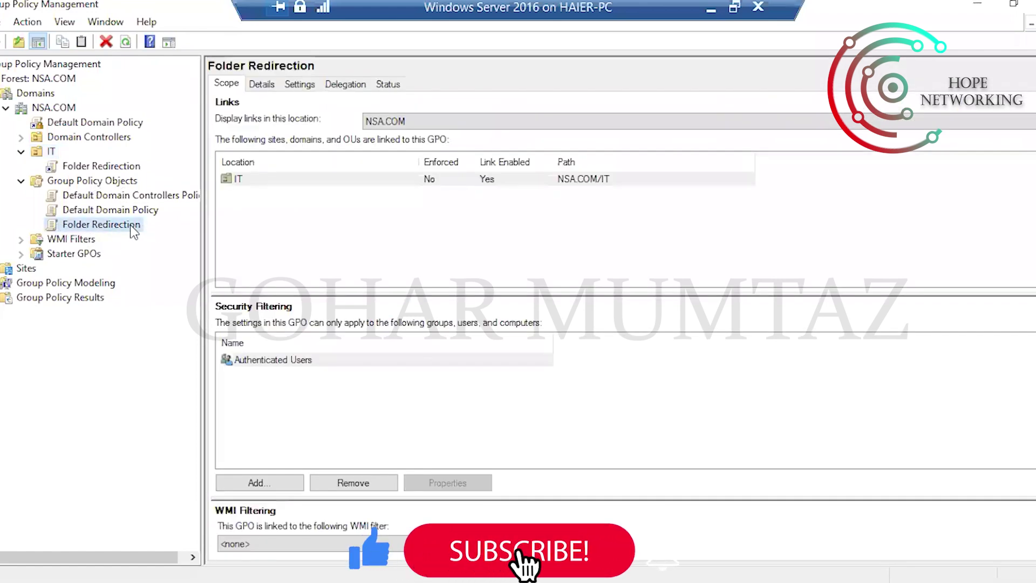
pyautogui.click(88, 167)
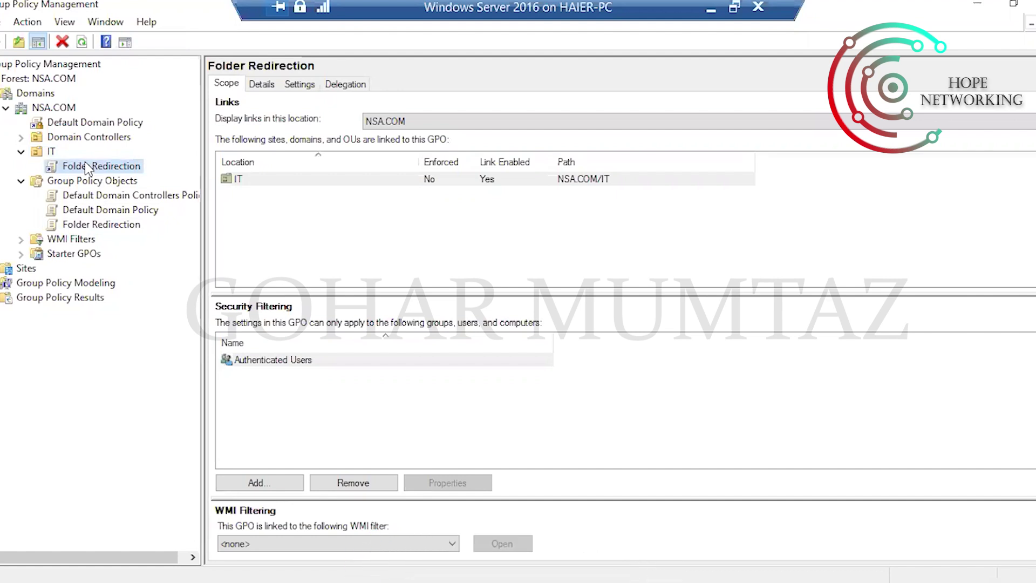
pyautogui.rightClick(88, 168)
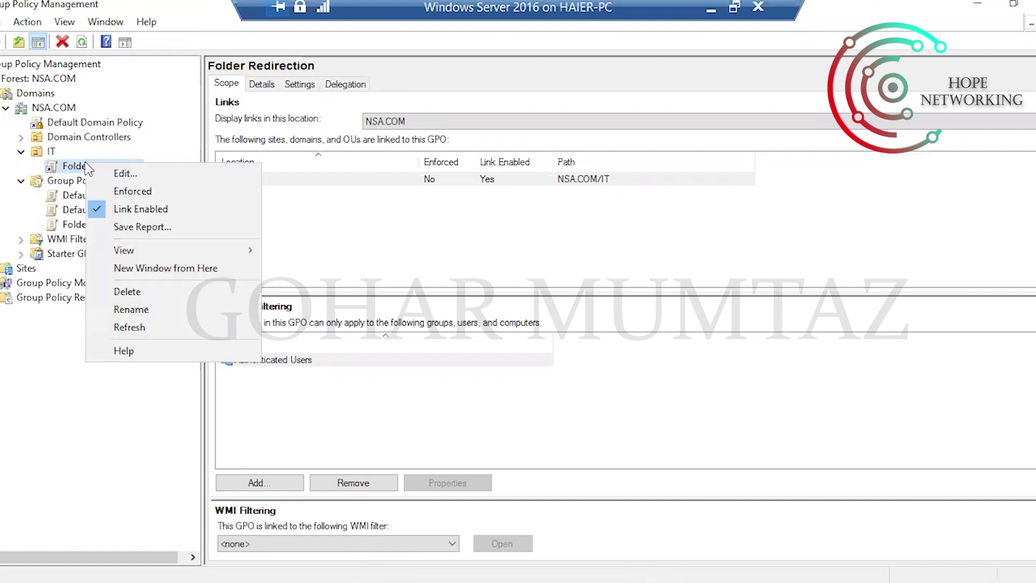
pyautogui.click(141, 173)
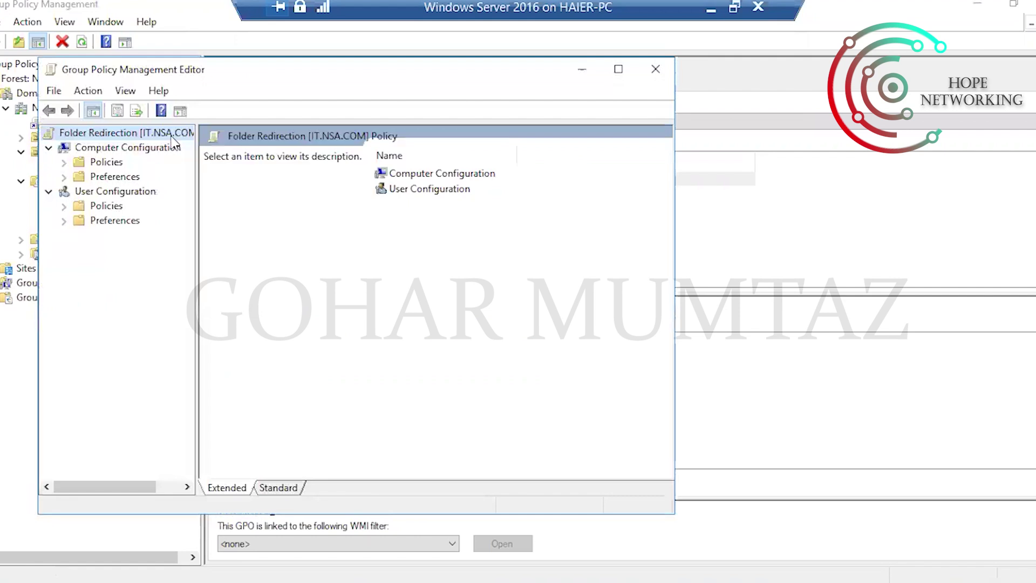
pyautogui.moveTo(266, 58); pyautogui.dragTo(422, 117)
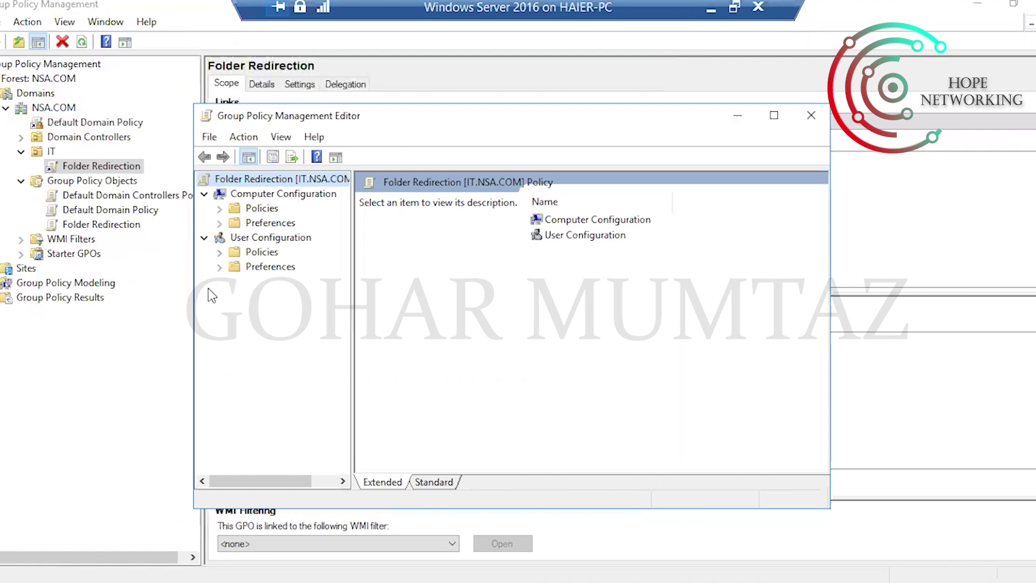
# Expand Policies and Windows Settings under User Configuration and widen the editor's tree so the Folder Redirection node is readable.
pyautogui.click(220, 252)
pyautogui.click(234, 282)
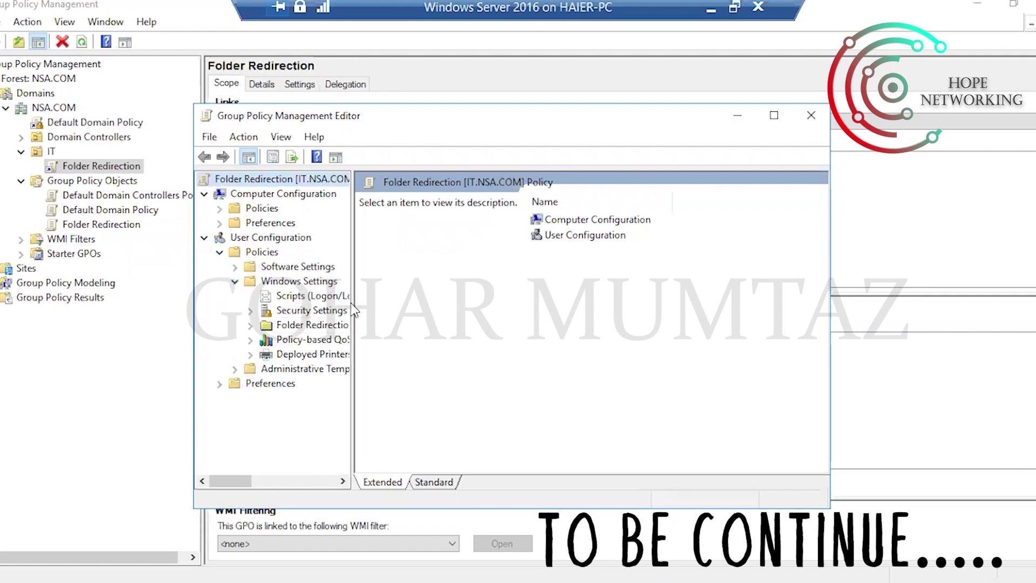
pyautogui.moveTo(352, 304); pyautogui.dragTo(398, 304)
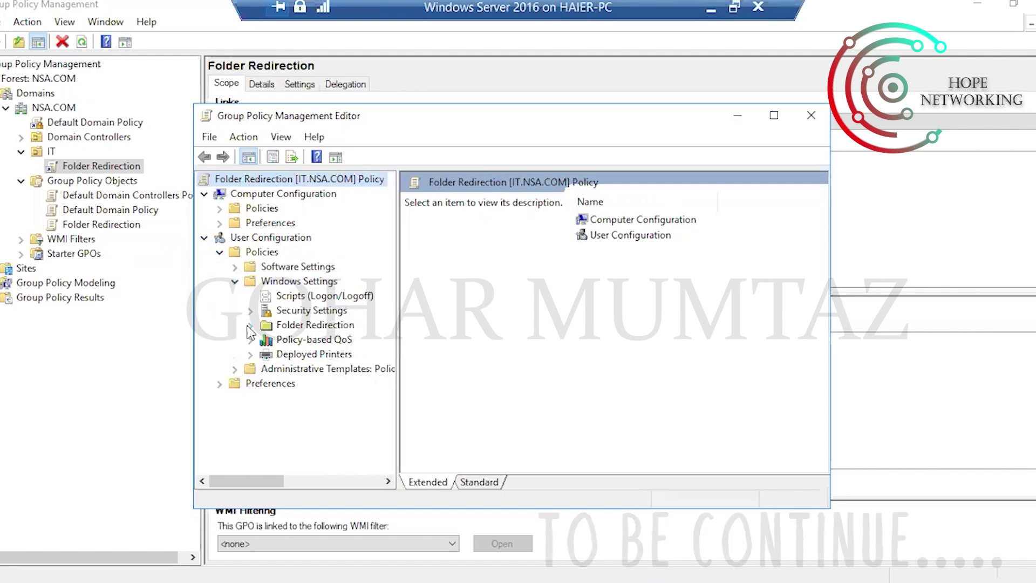